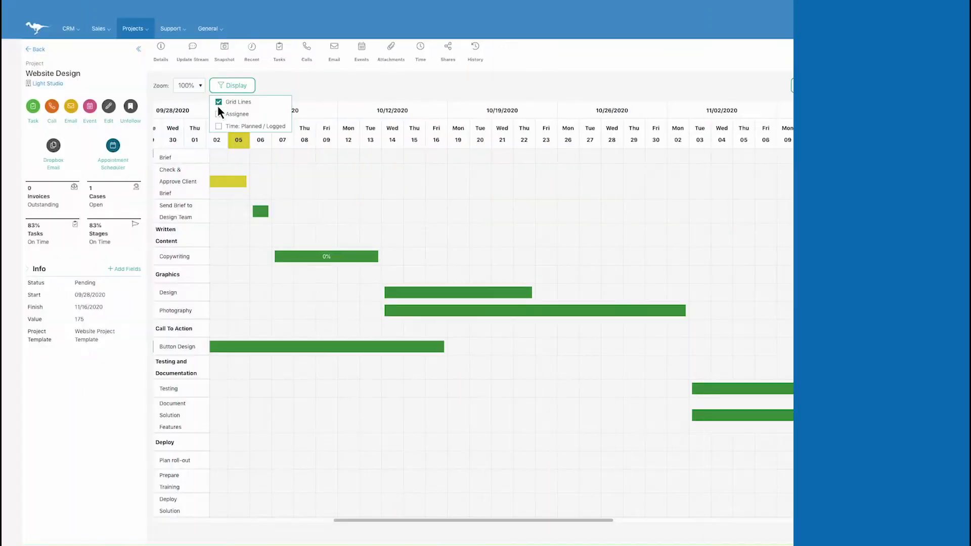
Step: Show assignees on the Website Design project timeline and bring its closing weeks into view
click(217, 113)
drag(490, 519, 689, 519)
Step: Convert Light Studio's Website Design opportunity to a project based on the Website Project Template
click(143, 53)
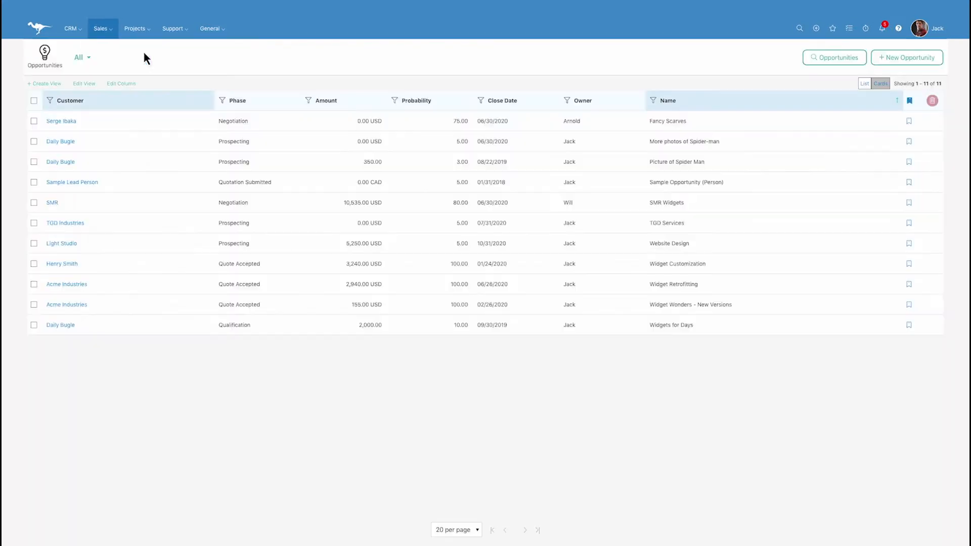
click(74, 243)
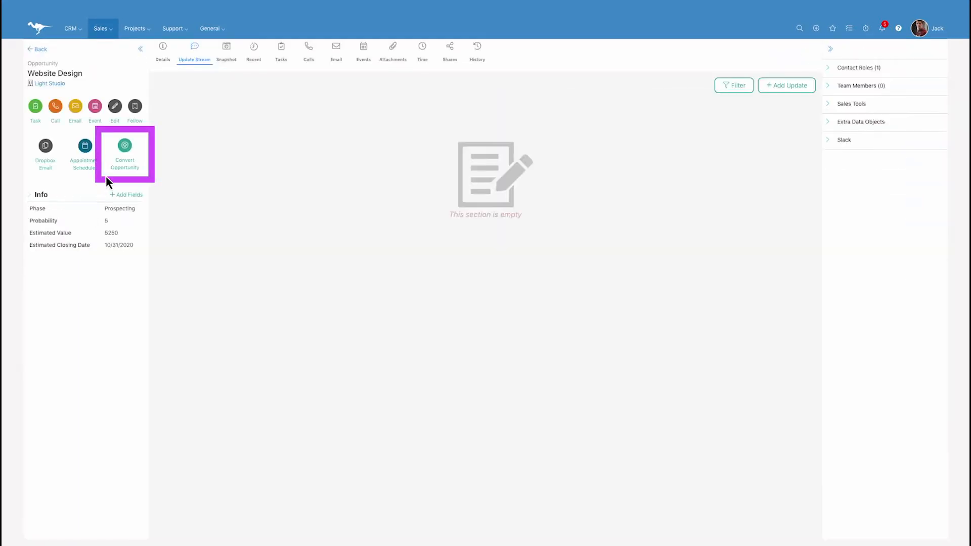
click(124, 146)
click(547, 318)
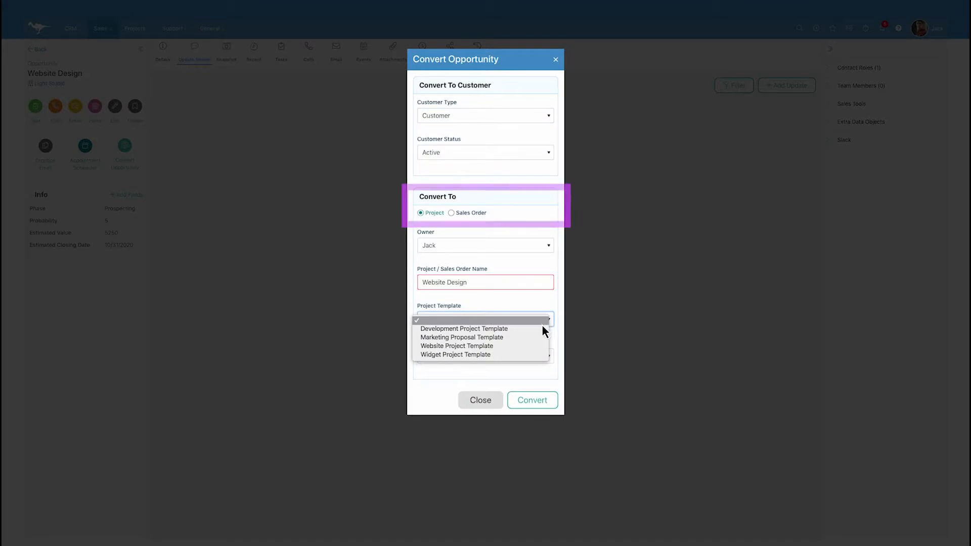
click(539, 347)
click(539, 356)
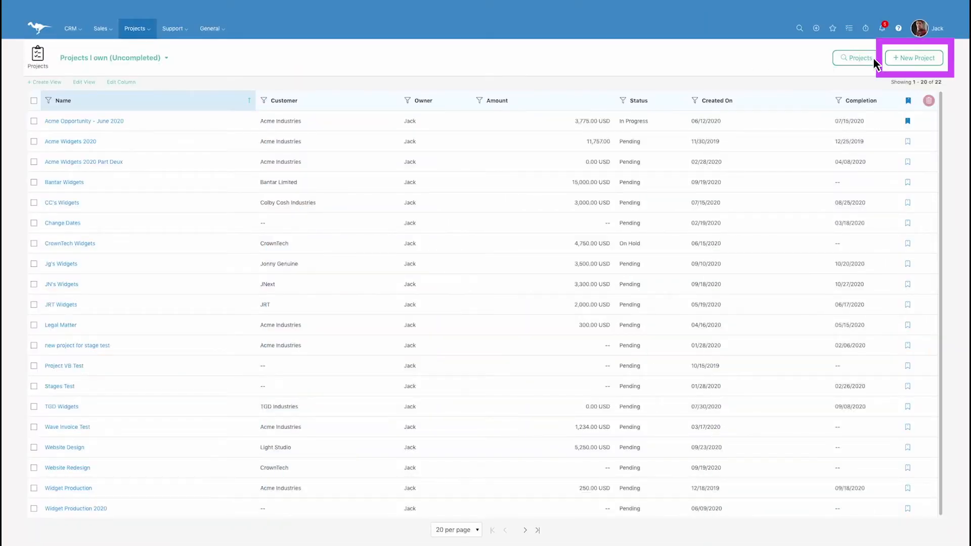
Step: Create and save a project named Internal Marketing with the description "Quarter 4 marketing plan" and no customer
click(915, 58)
text(Internal Marketing)
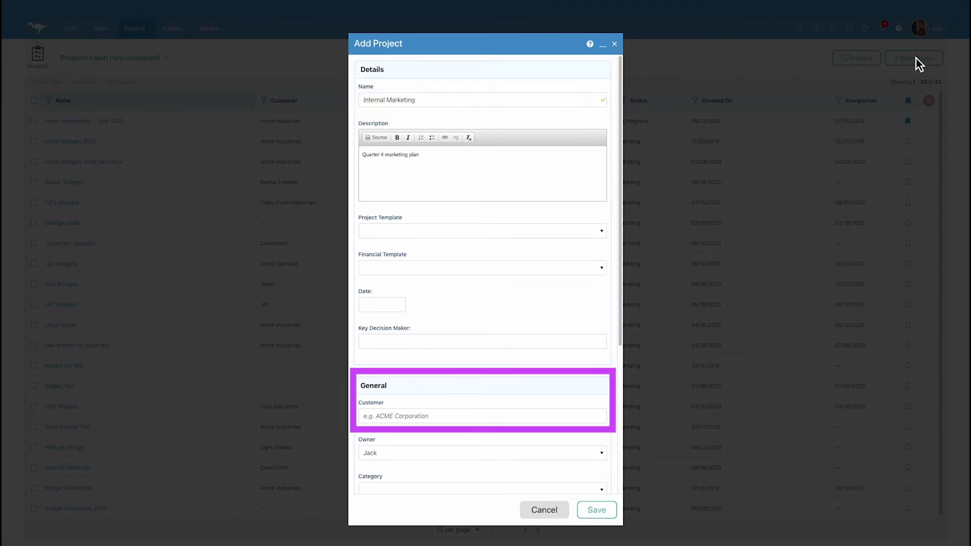
click(597, 511)
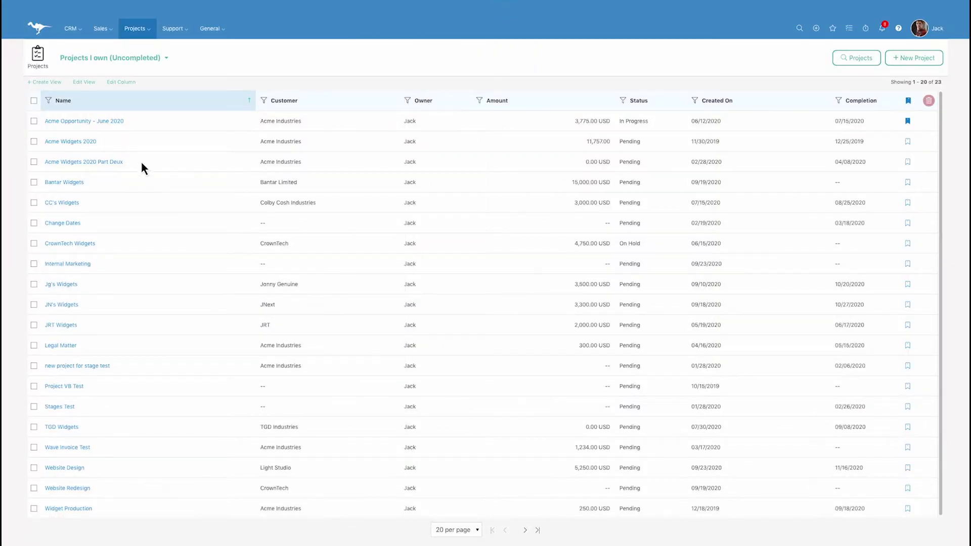
Step: Open the Acme Widgets 2020 project and review its update stream, including the comments on the appointment link update
click(92, 142)
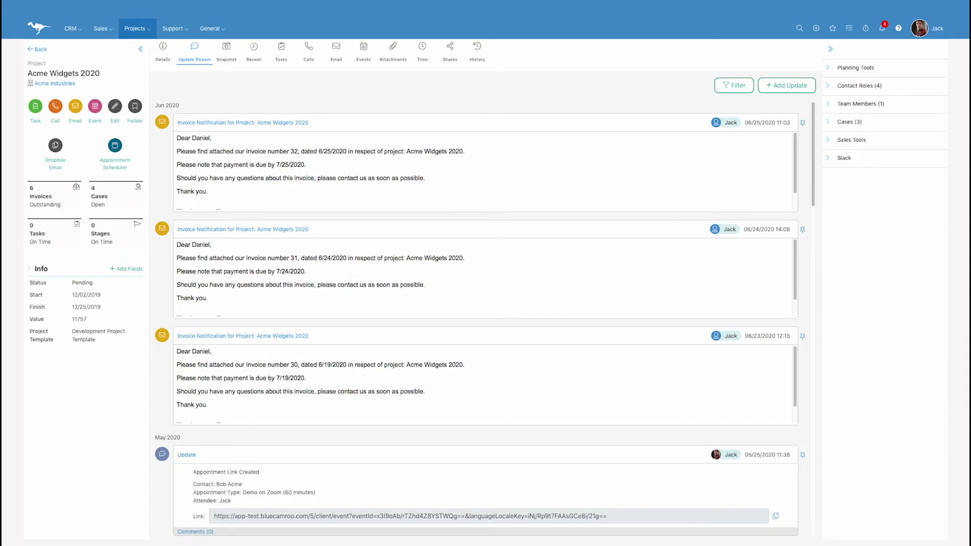
scroll(475, 318, down, 3)
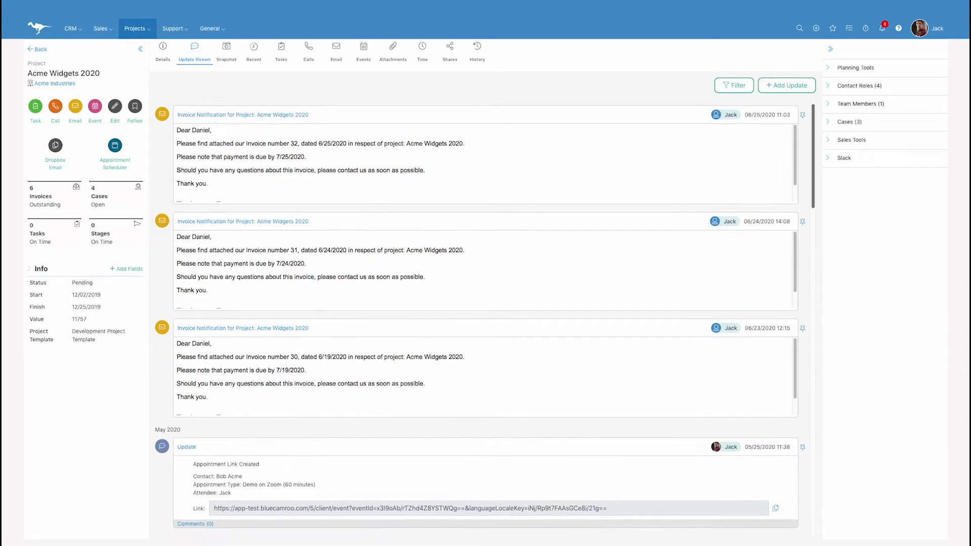
scroll(475, 318, down, 8)
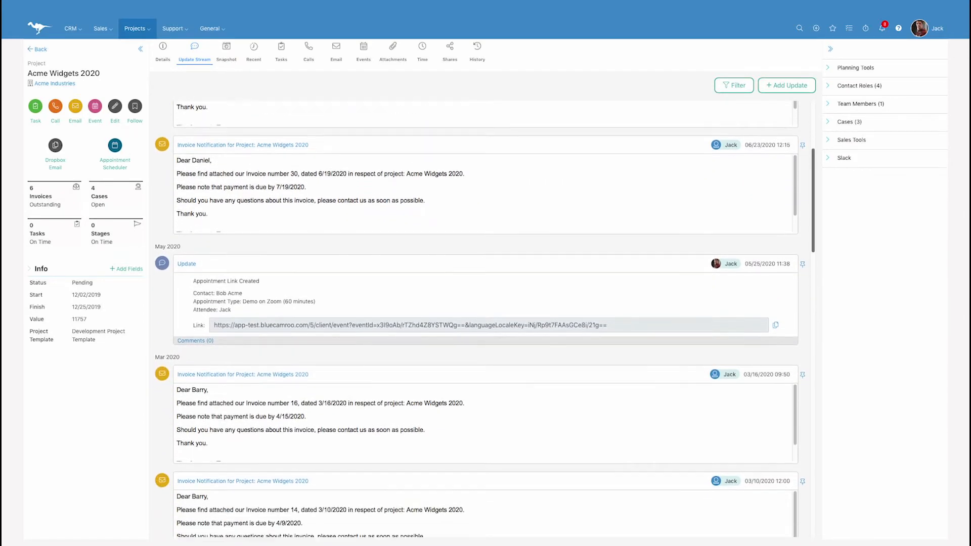
scroll(475, 319, down, 10)
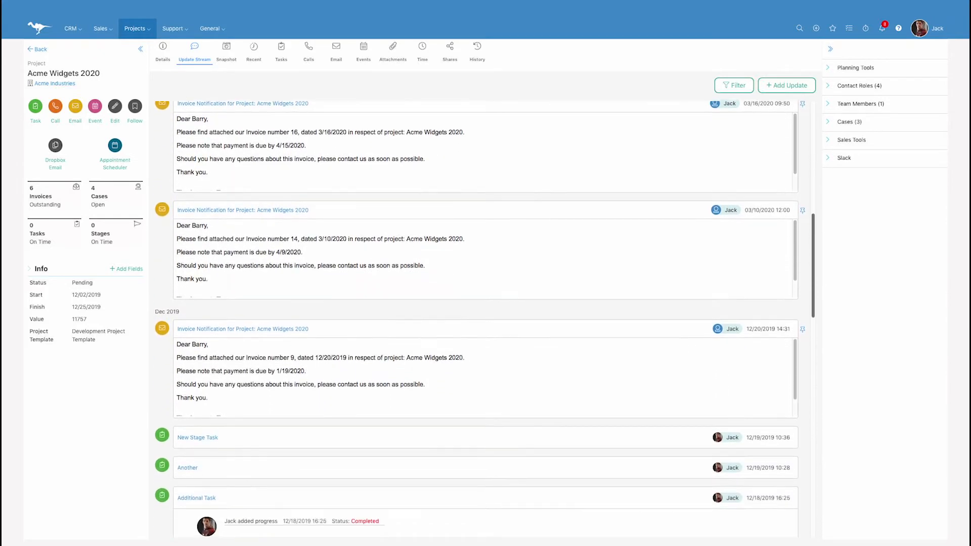
scroll(475, 318, down, 10)
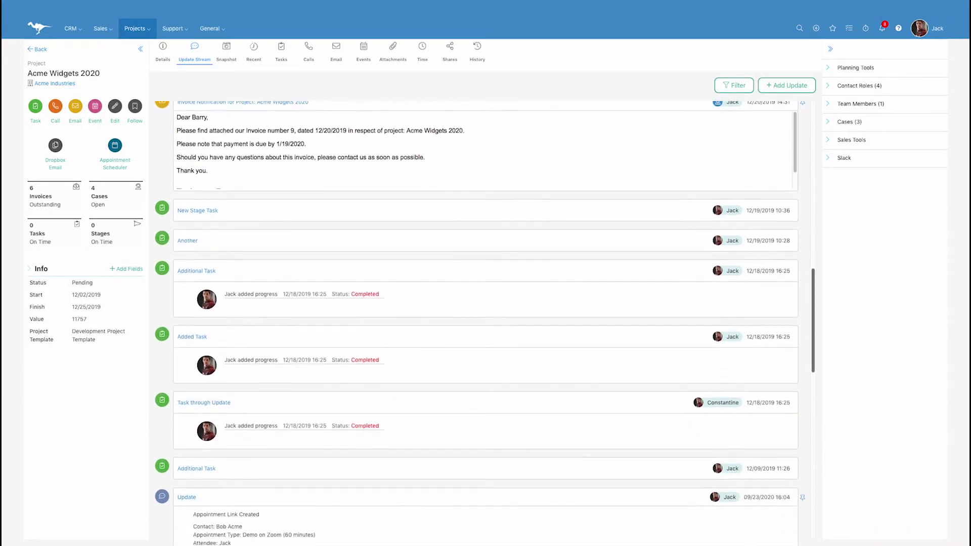
scroll(476, 318, down, 4)
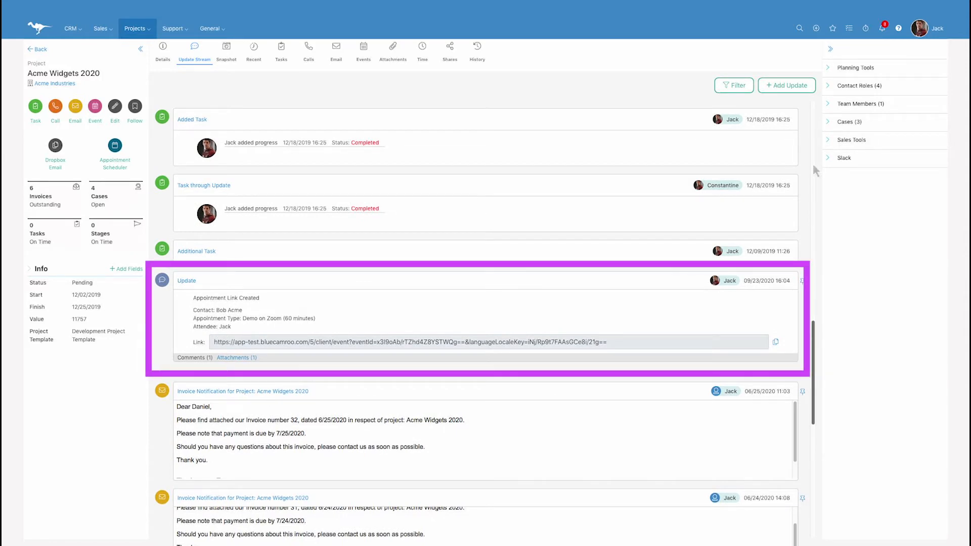
click(190, 357)
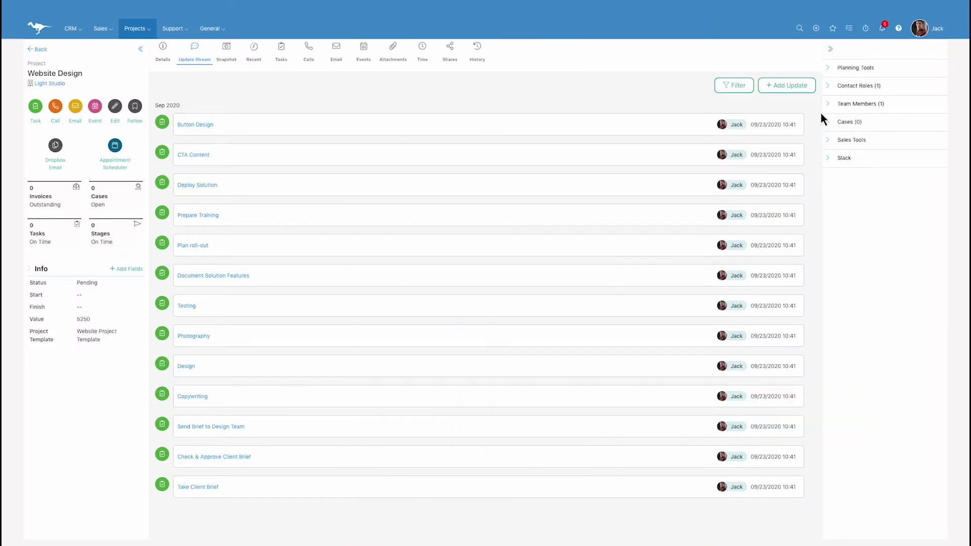
Step: Open the stages of the Website Design project and examine the tasks, assignees and dependencies in each stage
click(827, 71)
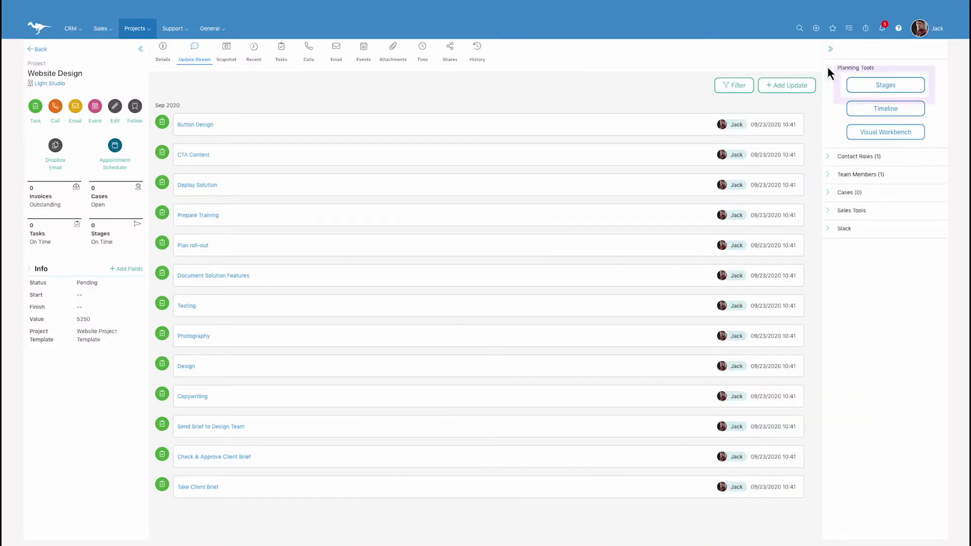
click(872, 90)
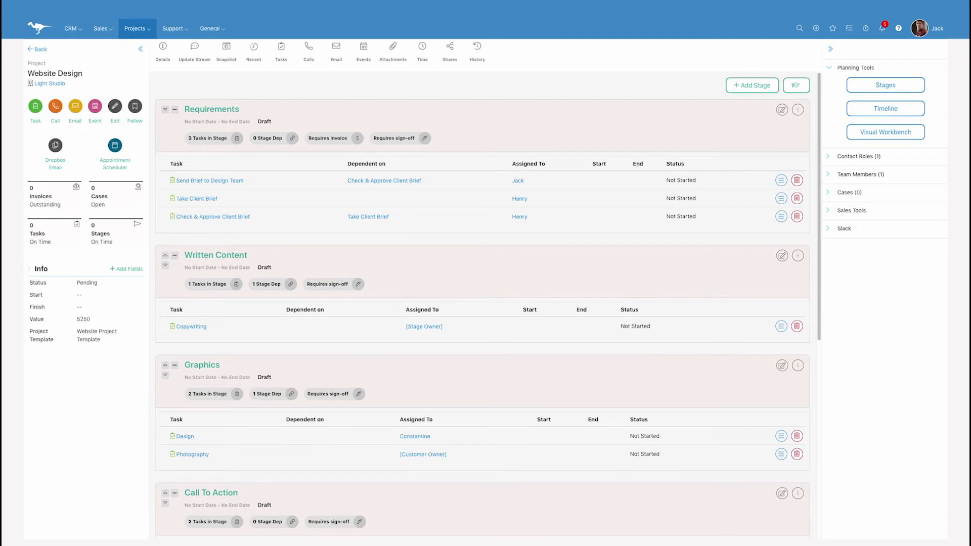
scroll(482, 306, down, 2)
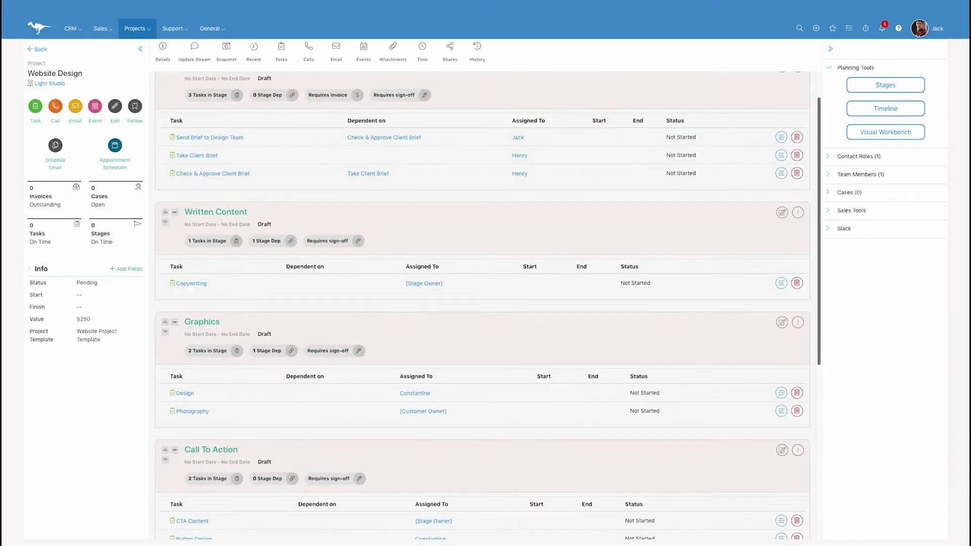
scroll(482, 305, down, 3)
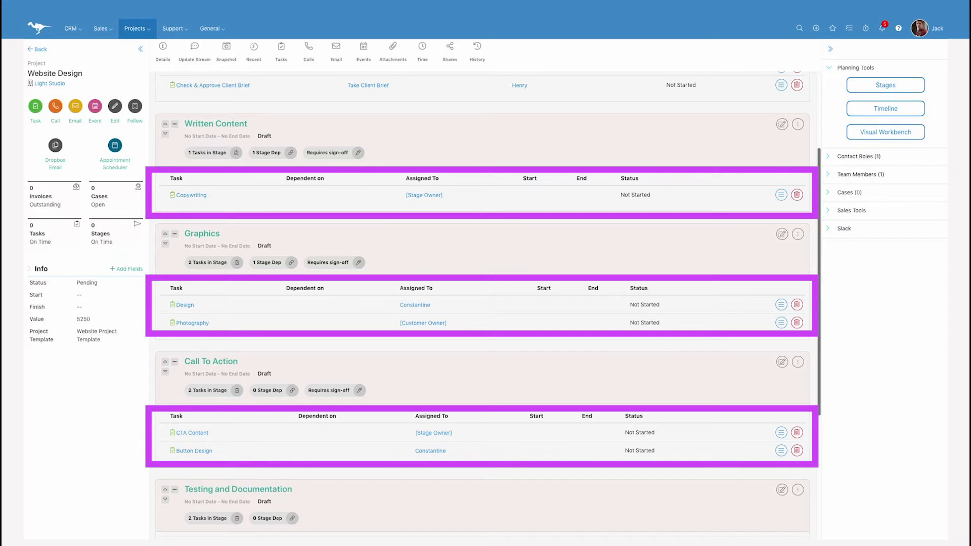
Step: Add the checklist items Create Outline, Write Headlines and Body Copy to the Copywriting task and save it
click(188, 196)
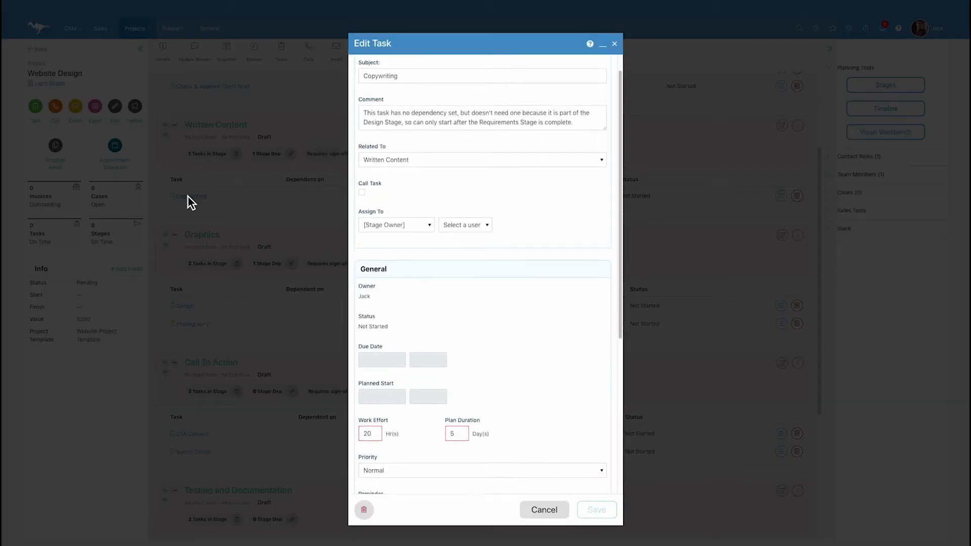
scroll(187, 196, down, 5)
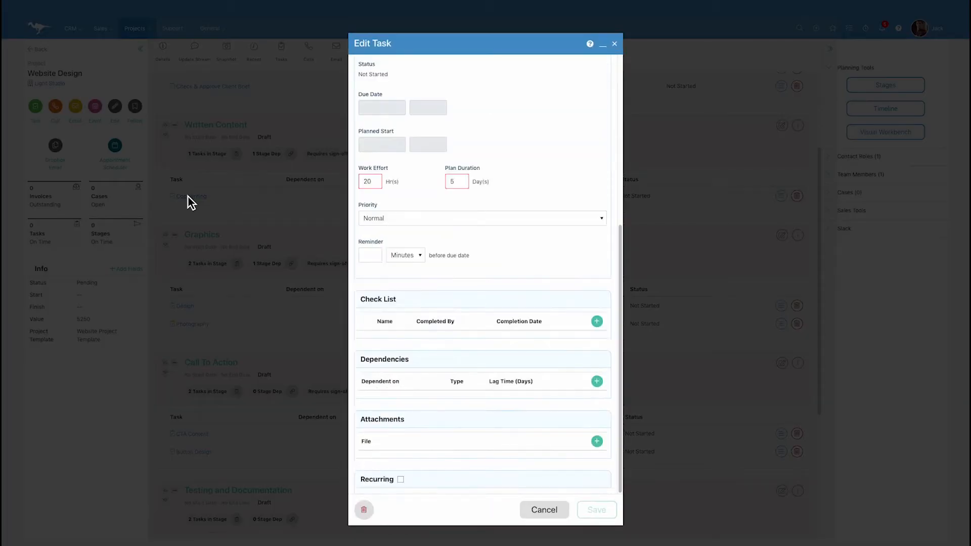
click(597, 321)
text(Create Outline)
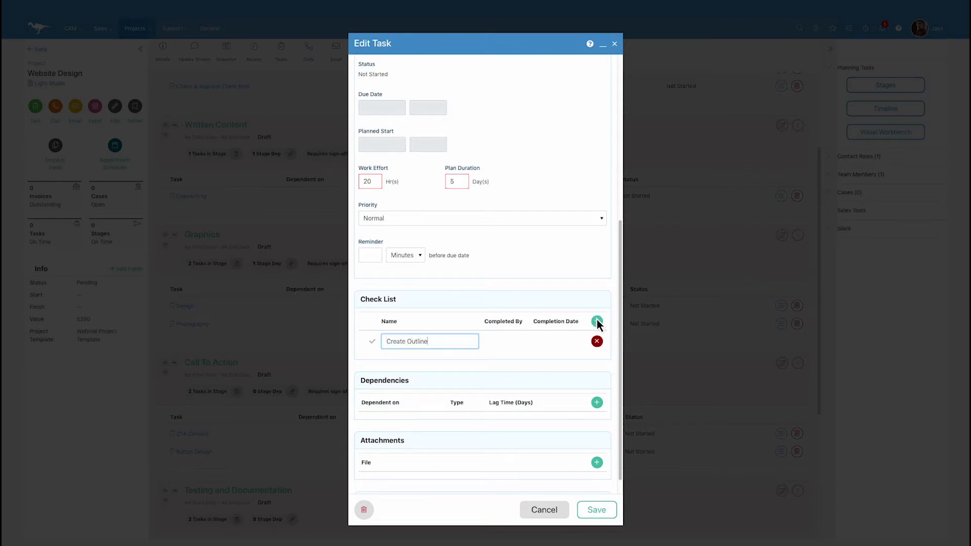
click(596, 322)
text(Write Headlines)
click(596, 322)
text(Body Copy)
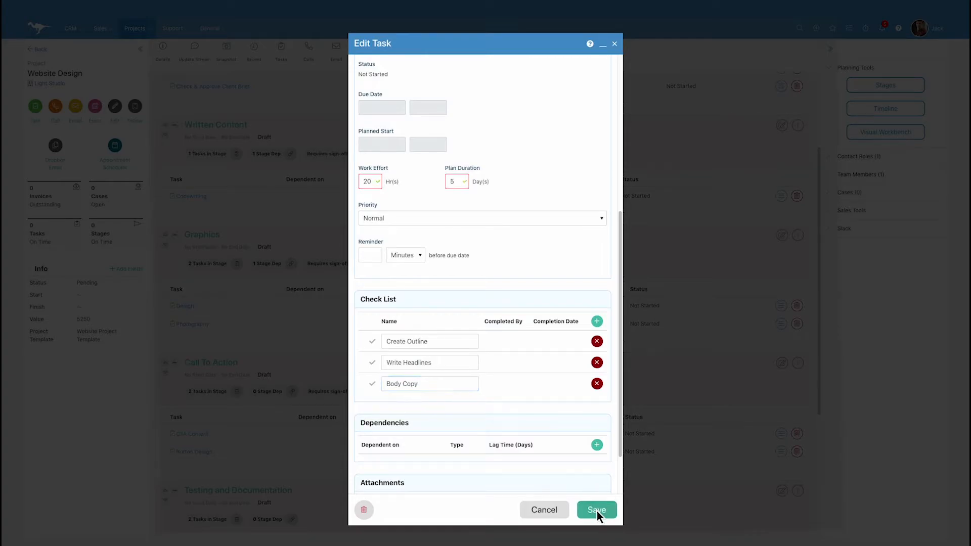
click(596, 510)
Step: Make the Call To Action stage dependent on Written Content with type Finish To Start, and save the stage
scroll(596, 510, down, 5)
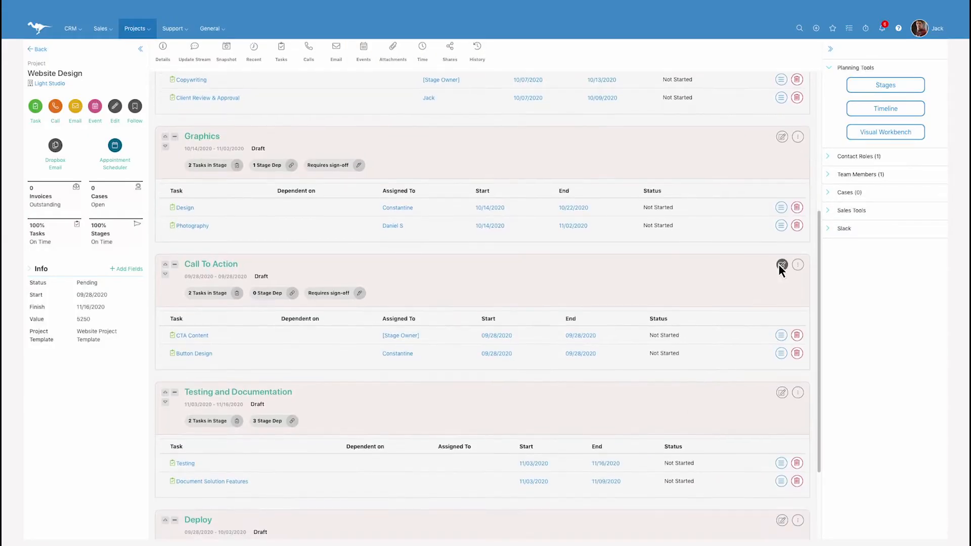
click(781, 267)
click(596, 367)
click(453, 388)
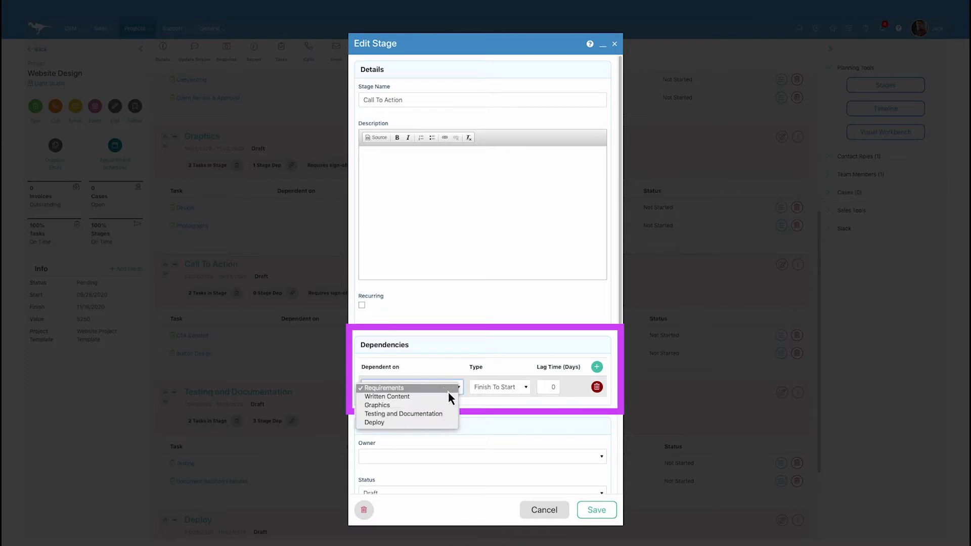
click(449, 396)
click(523, 387)
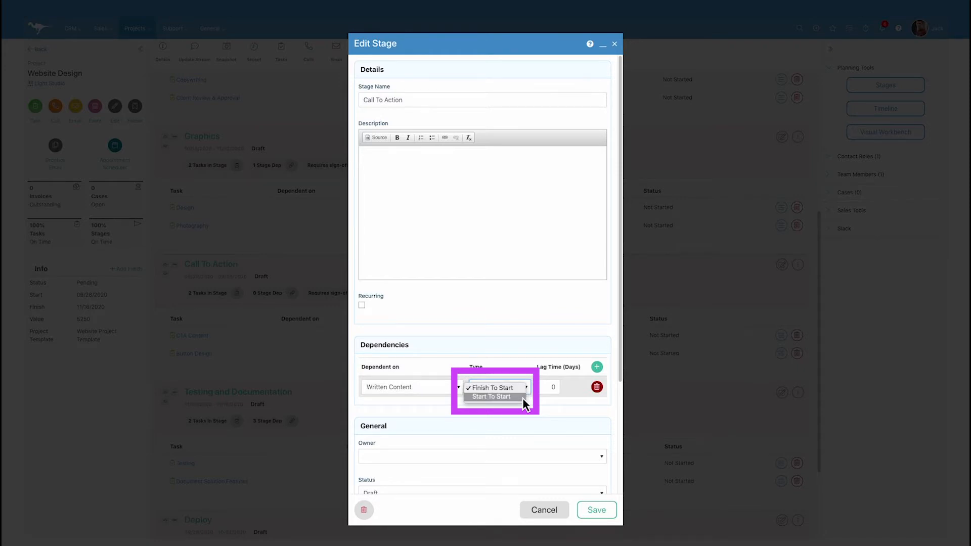
click(523, 398)
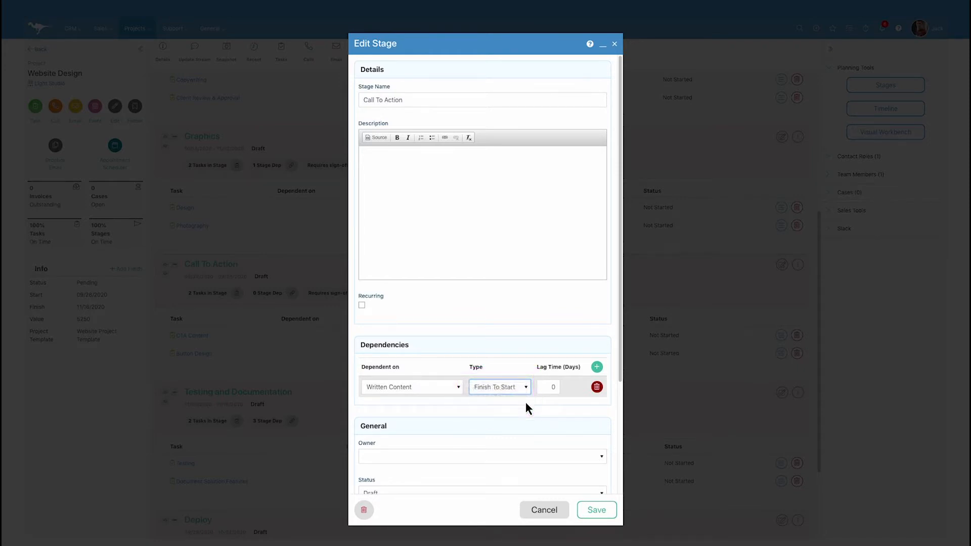
click(597, 510)
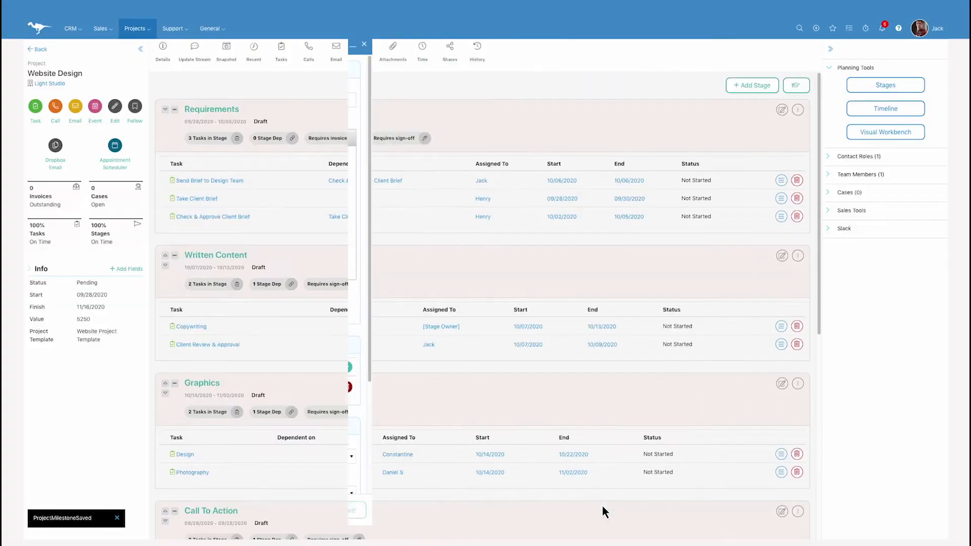
Step: Make the Design task in the Graphics stage dependent on Photography with type Finish To Start, and save the task
click(183, 454)
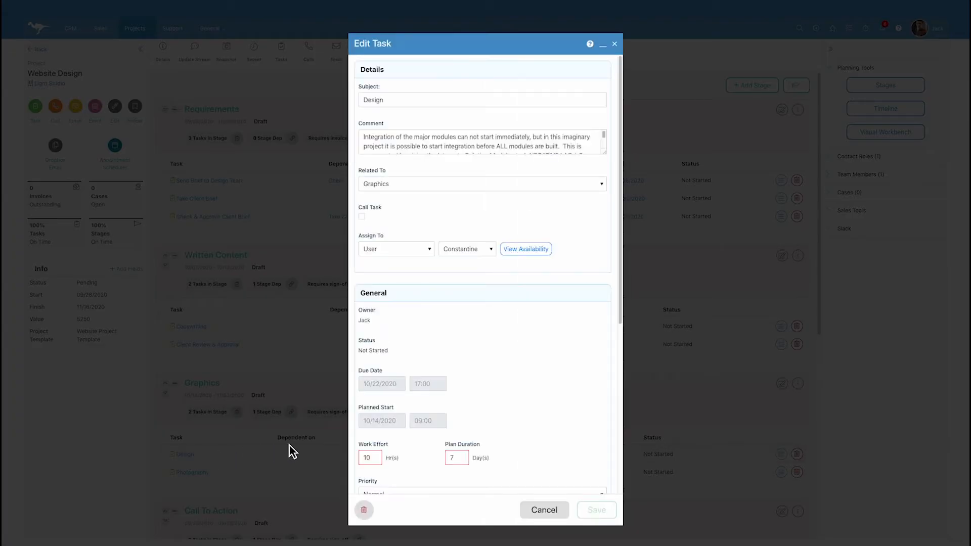
scroll(598, 421, down, 1)
scroll(597, 418, down, 3)
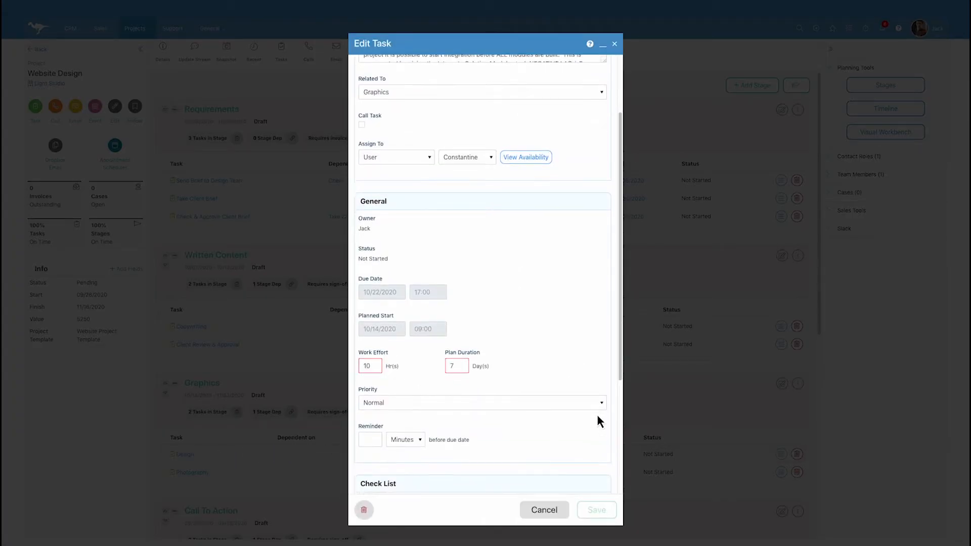
scroll(598, 415, down, 1)
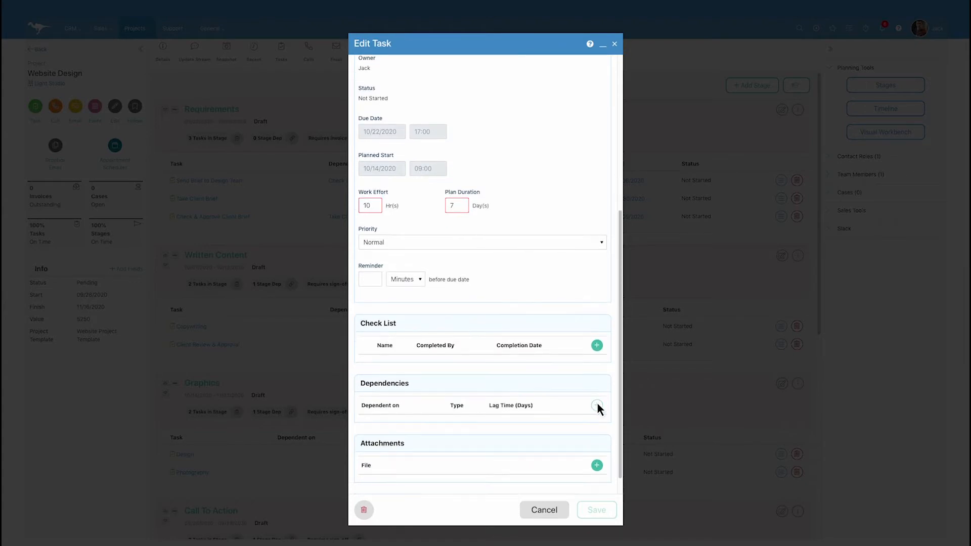
click(596, 405)
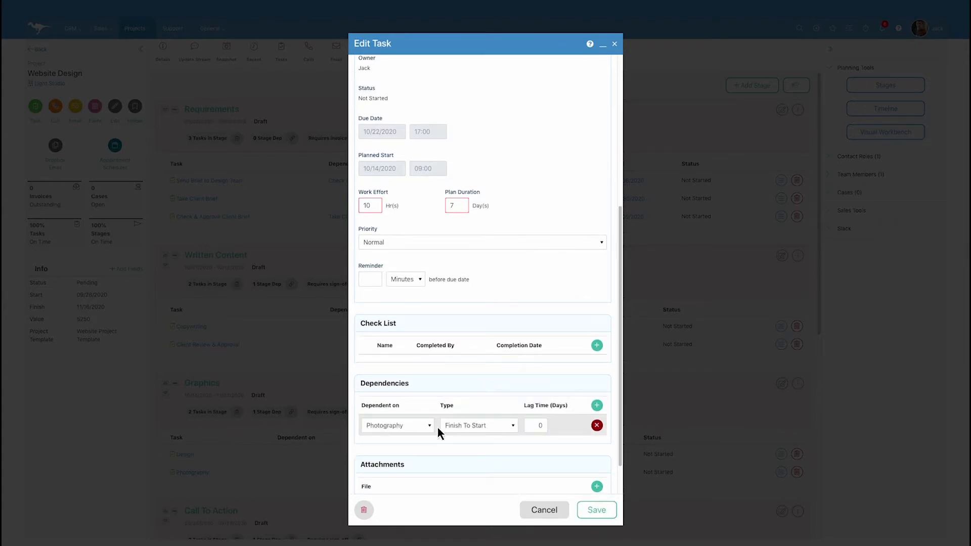
click(595, 510)
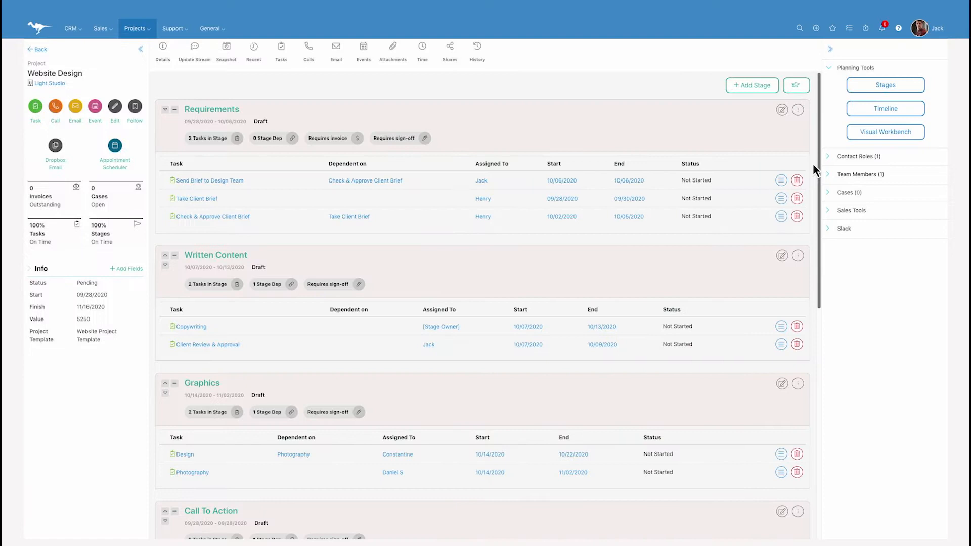
Step: Delete the CTA Content task from the Call To Action stage
scroll(812, 163, down, 2)
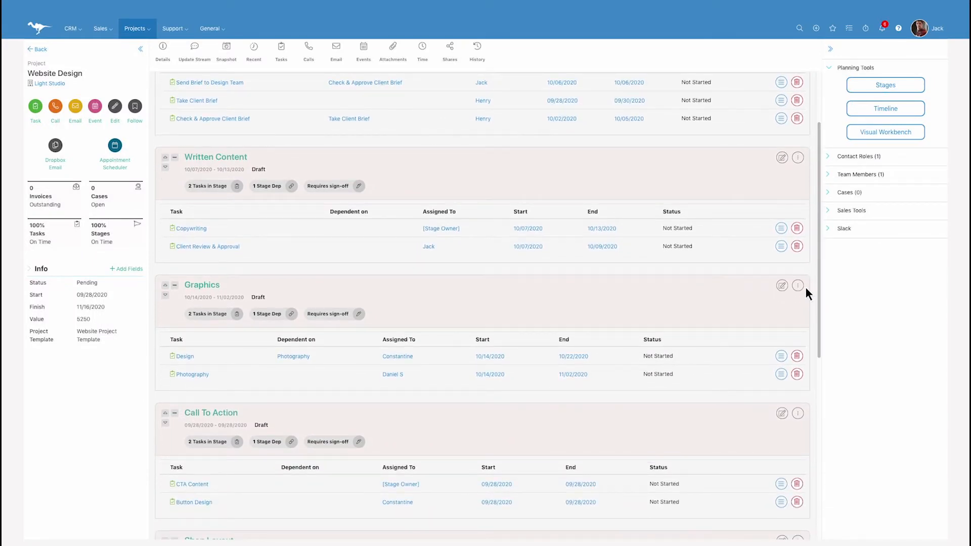
click(795, 482)
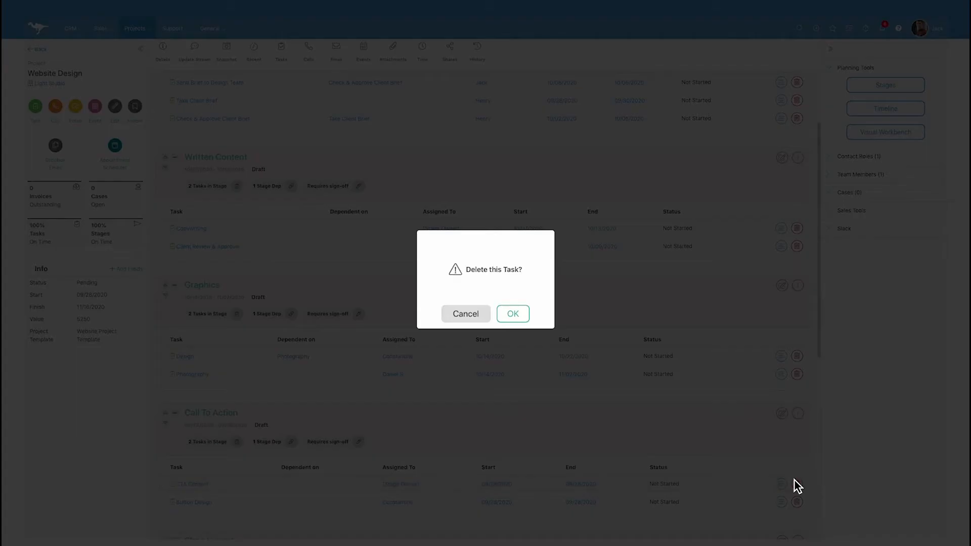
click(512, 313)
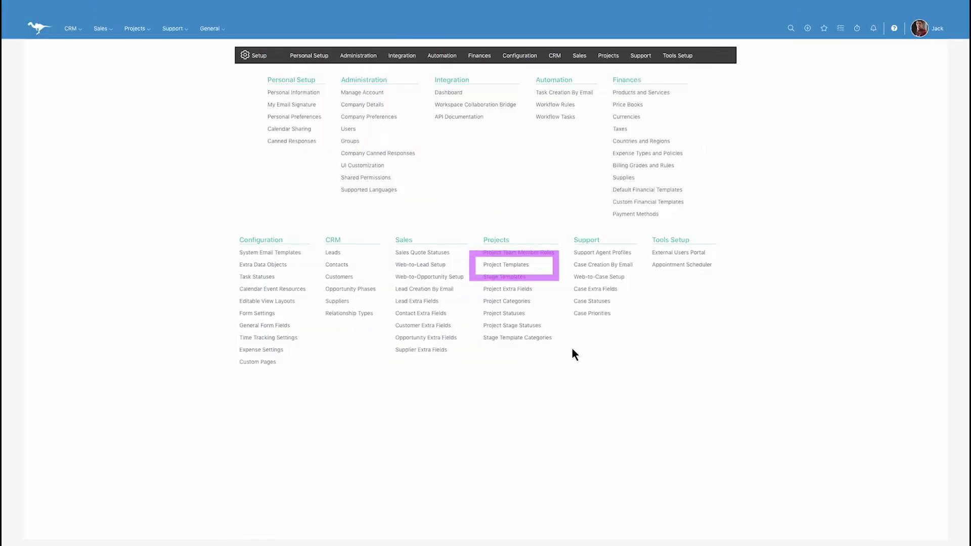
Step: Open the Project Templates setup page
click(523, 266)
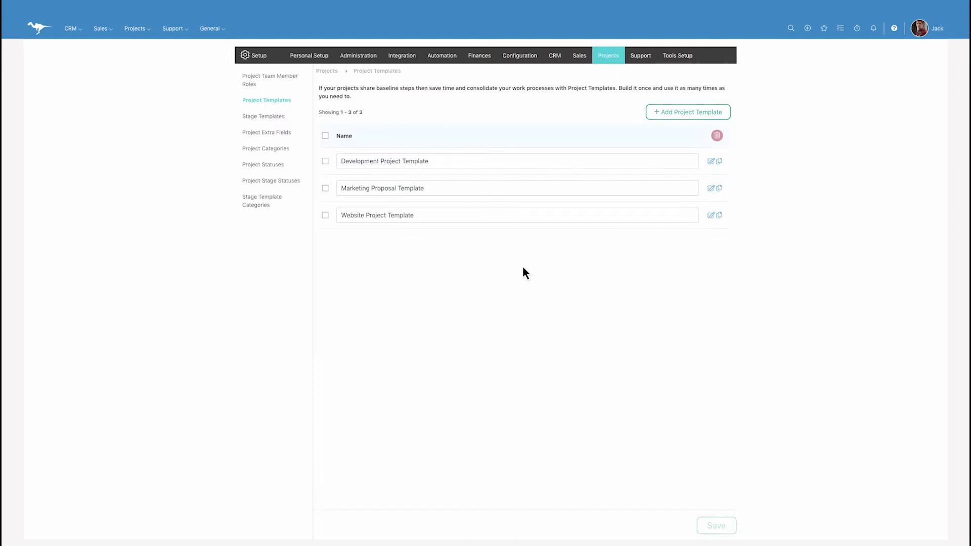
Step: Add a project template named Custom Widget Project Template and save it
click(678, 113)
text(Custom )
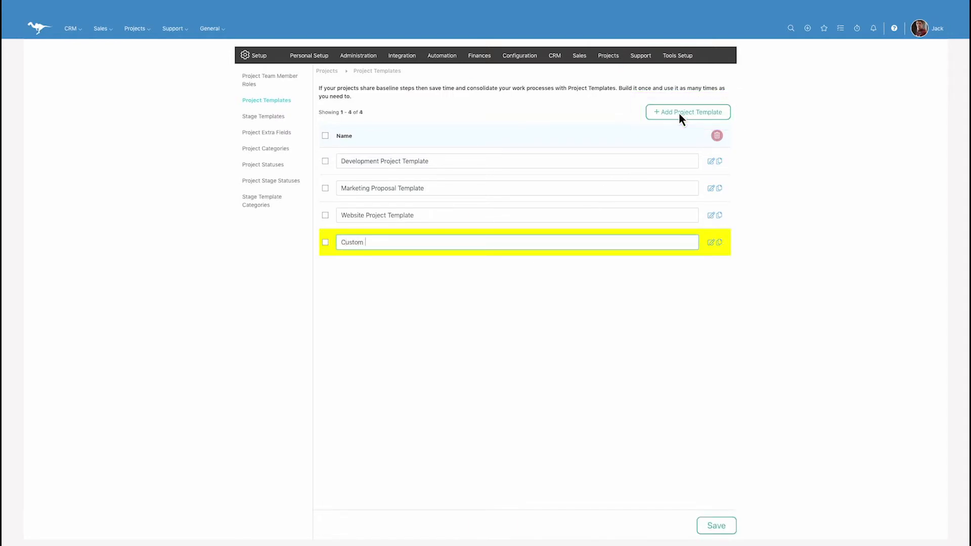
text(Widget Project Template)
click(704, 524)
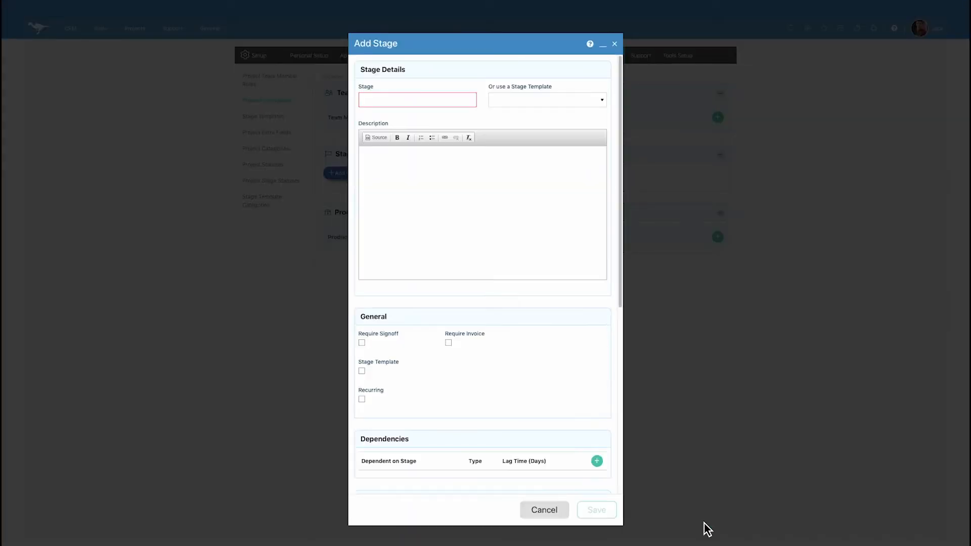
Step: Add a stage to the new project template using the Requirements stage template, and save it
click(598, 103)
click(592, 118)
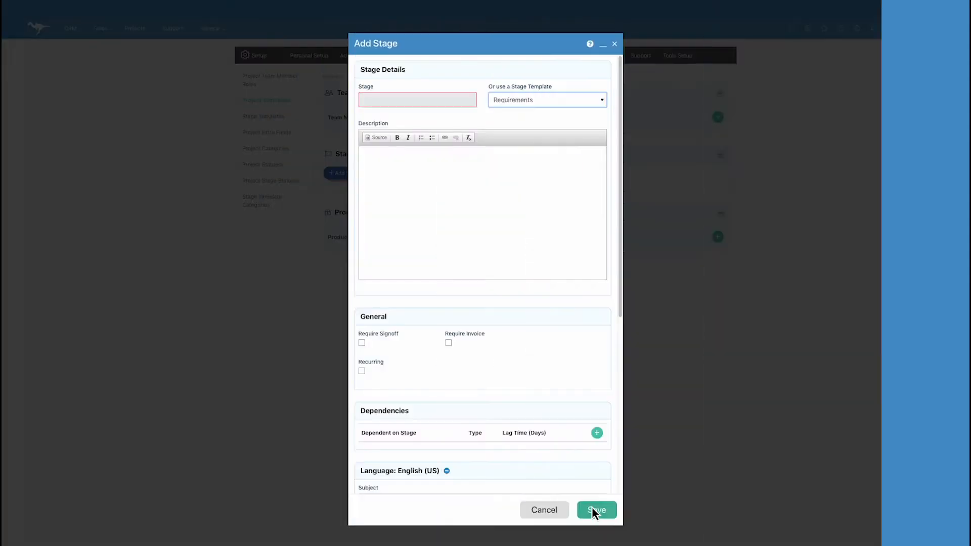
click(593, 510)
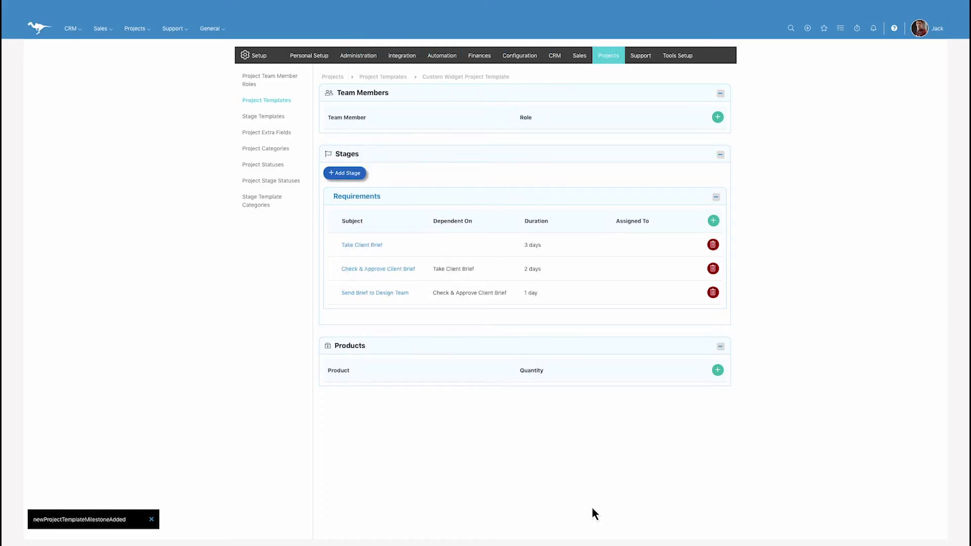
Step: Assign the Take Client Brief task in the Requirements stage to a user and save the task
click(360, 245)
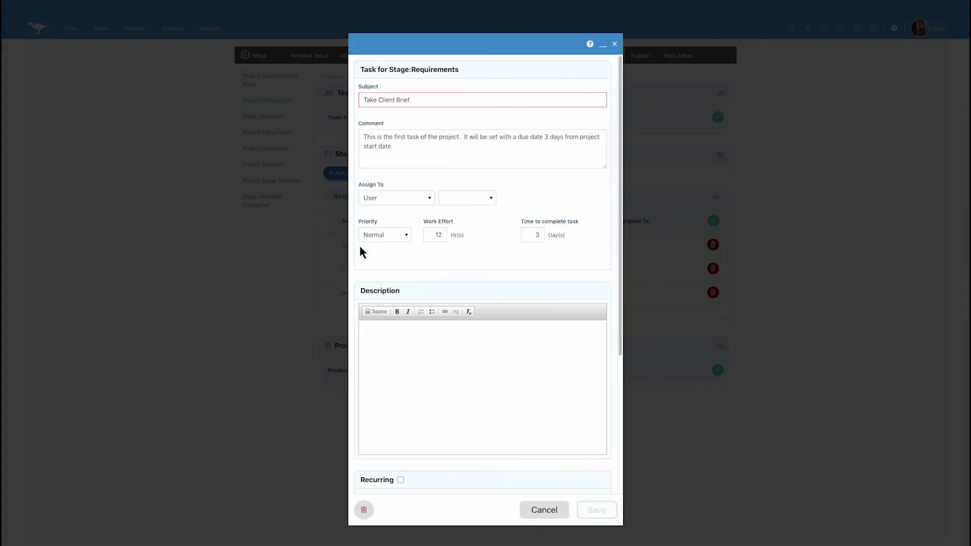
click(489, 199)
click(489, 225)
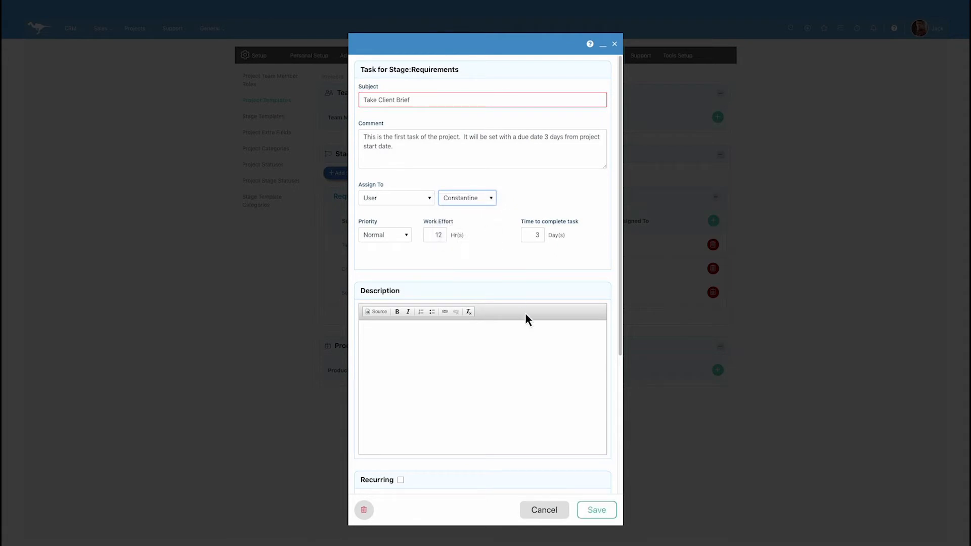
click(606, 509)
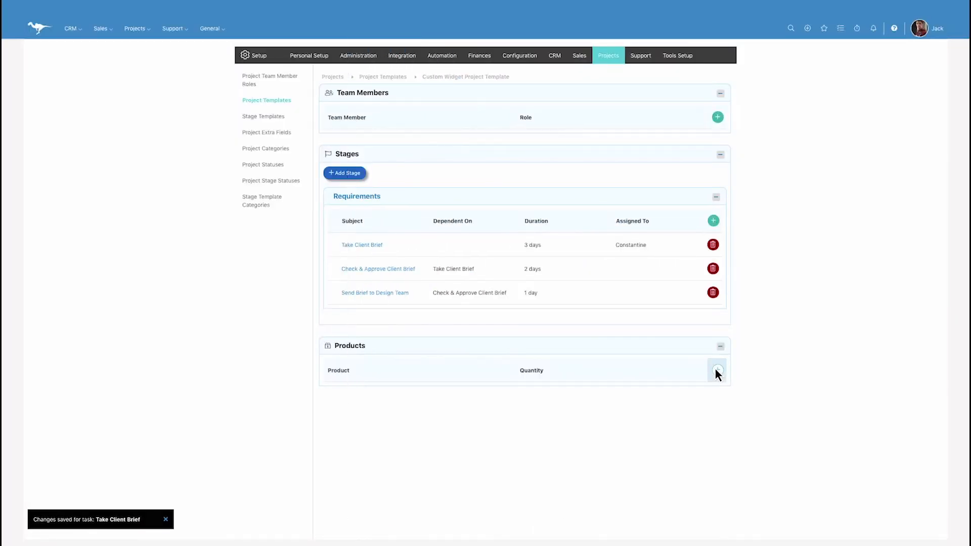
Step: Add the Custom Widget product with quantity 1 to the template, and open the Send Brief to Design Team task
click(716, 370)
click(607, 99)
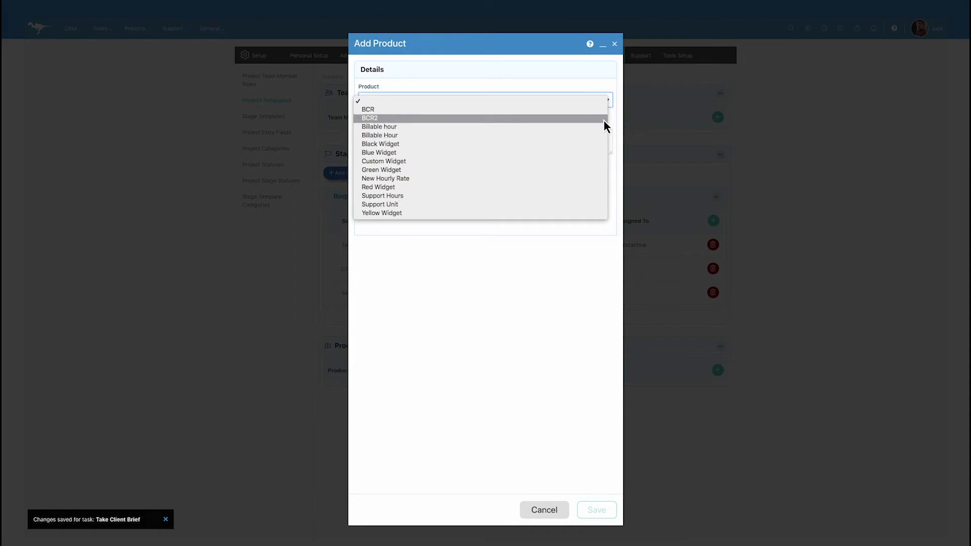
click(599, 161)
key(Tab)
key(Tab)
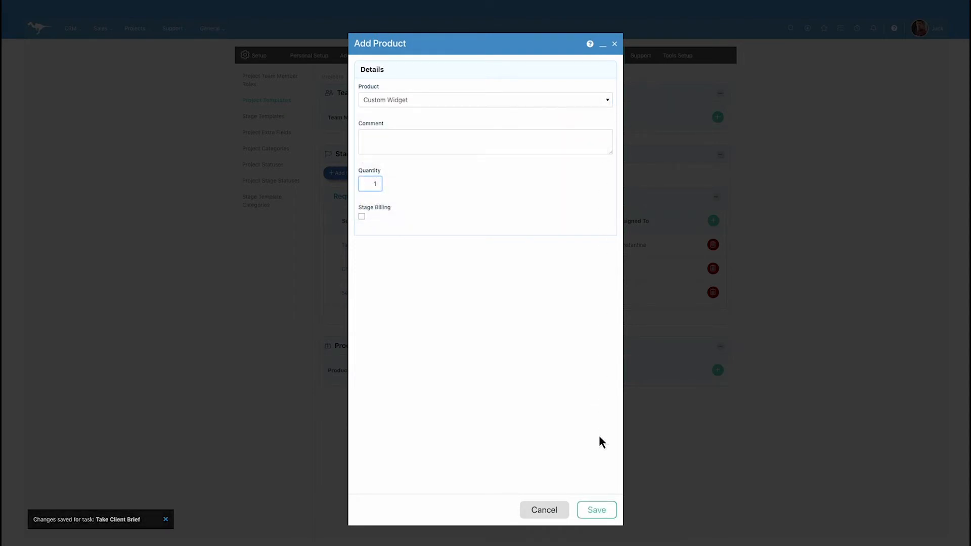
click(597, 509)
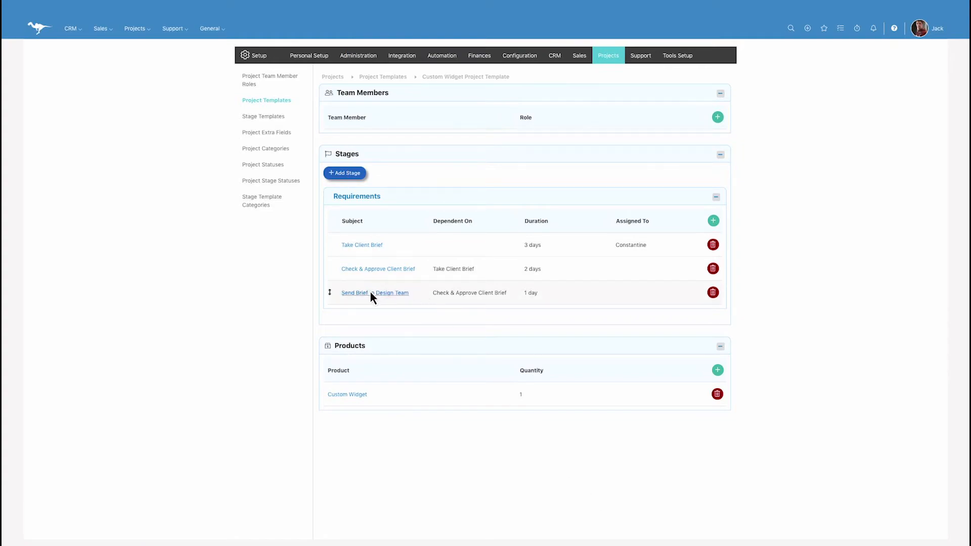
click(370, 293)
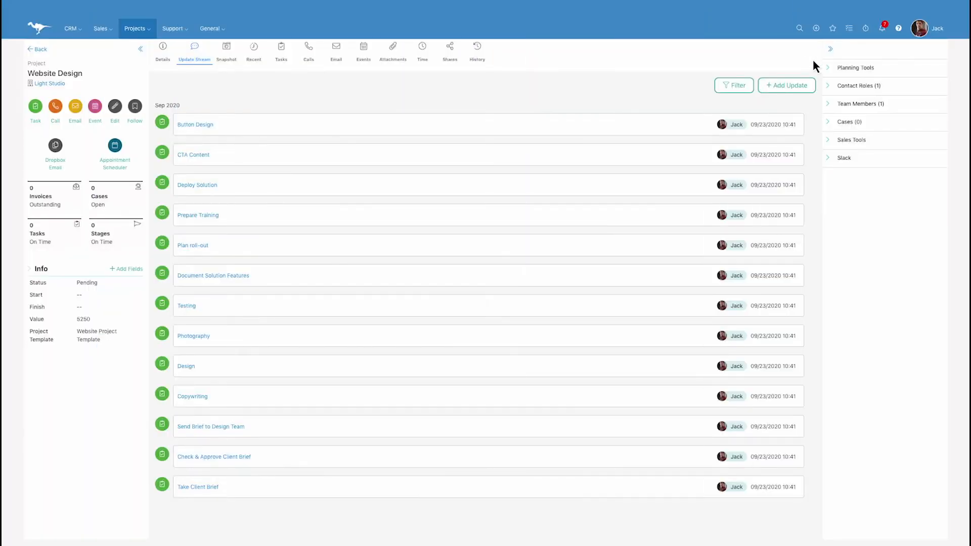
Step: Add a Client Review & Approval task to the Website Design project's Written Content stage with 2 hours' work effort and a 3-day plan duration
click(824, 68)
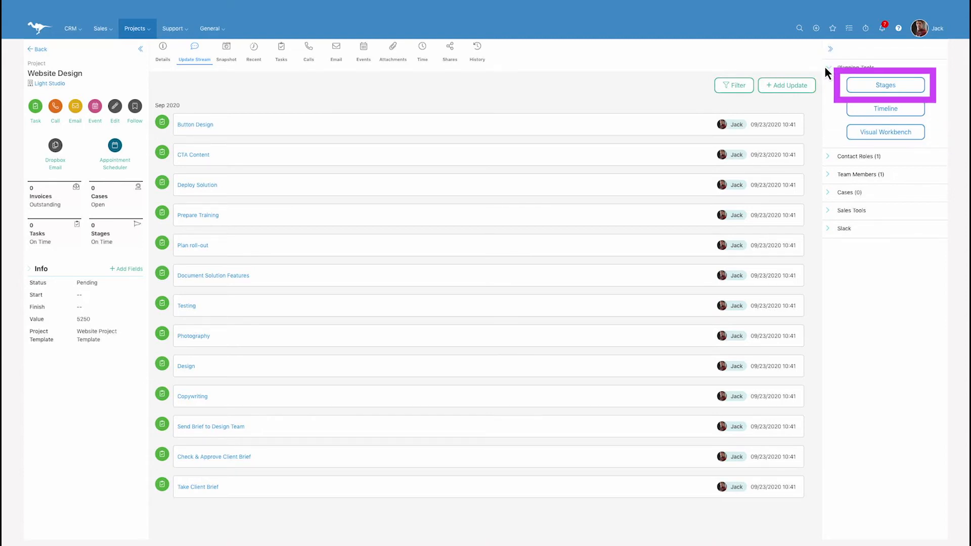
click(866, 84)
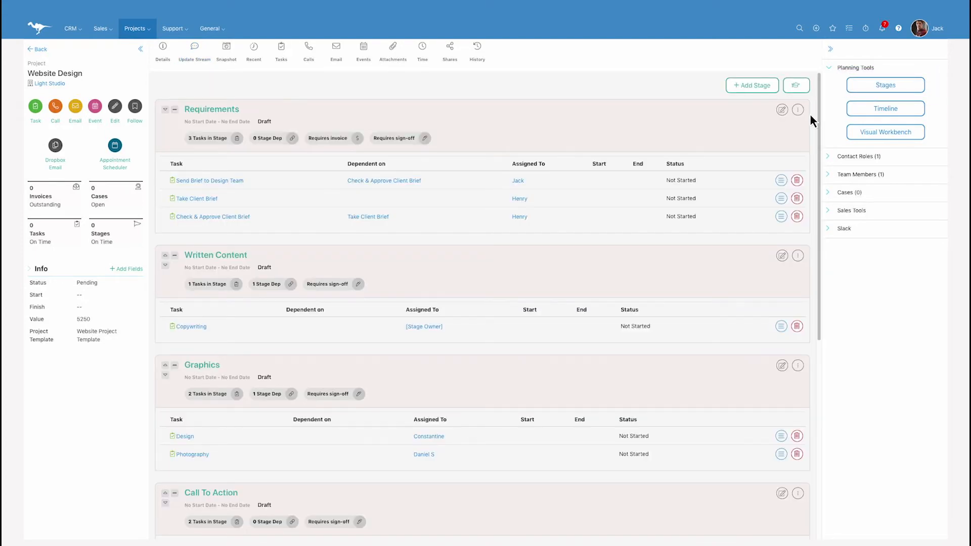
scroll(810, 114, down, 2)
click(799, 194)
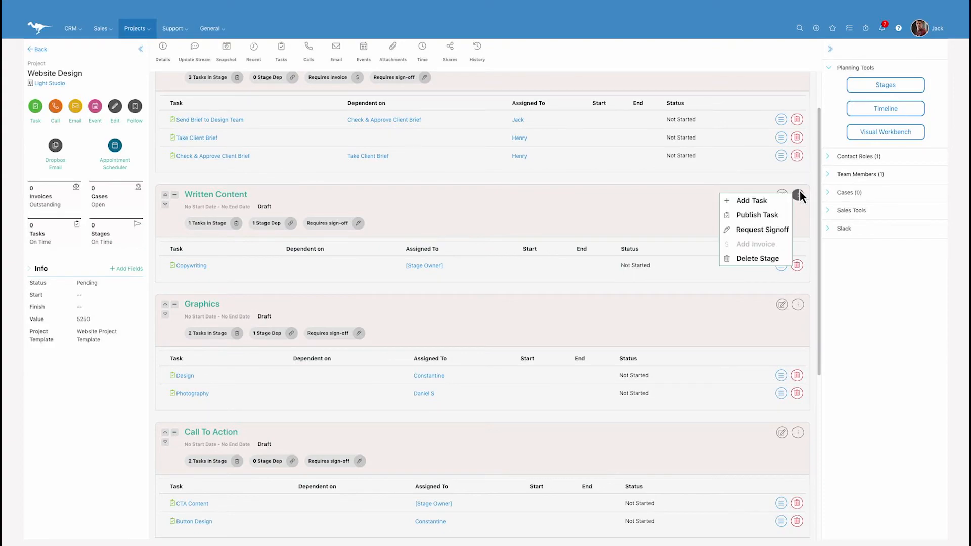
click(778, 199)
text(Client Review & Approval)
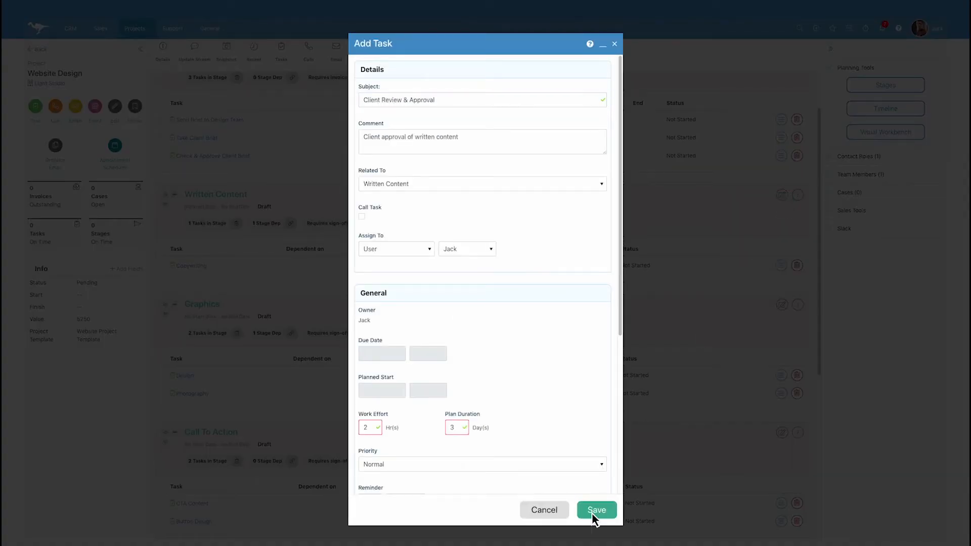
click(592, 513)
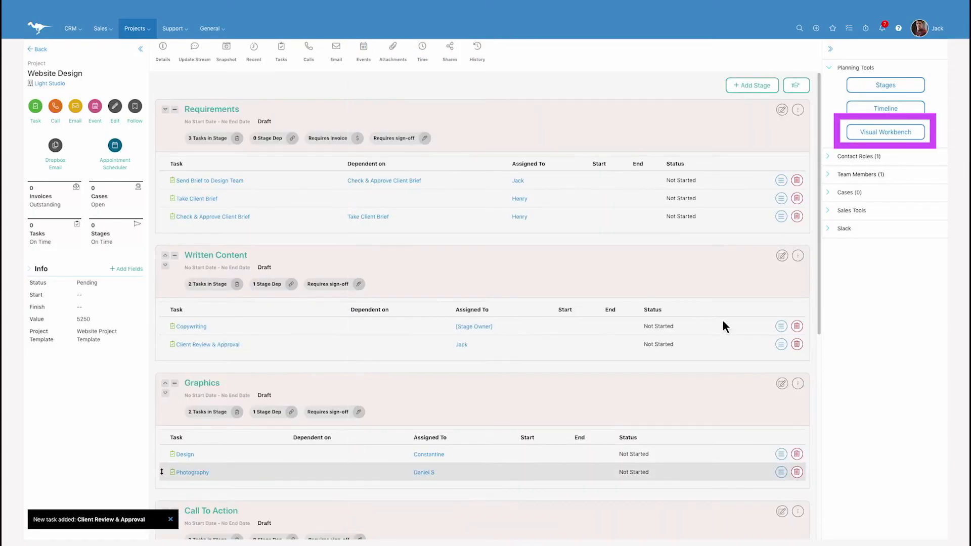
Step: Schedule the Website Design project in the Visual Workbench with a start date of 09/28/2020
click(854, 130)
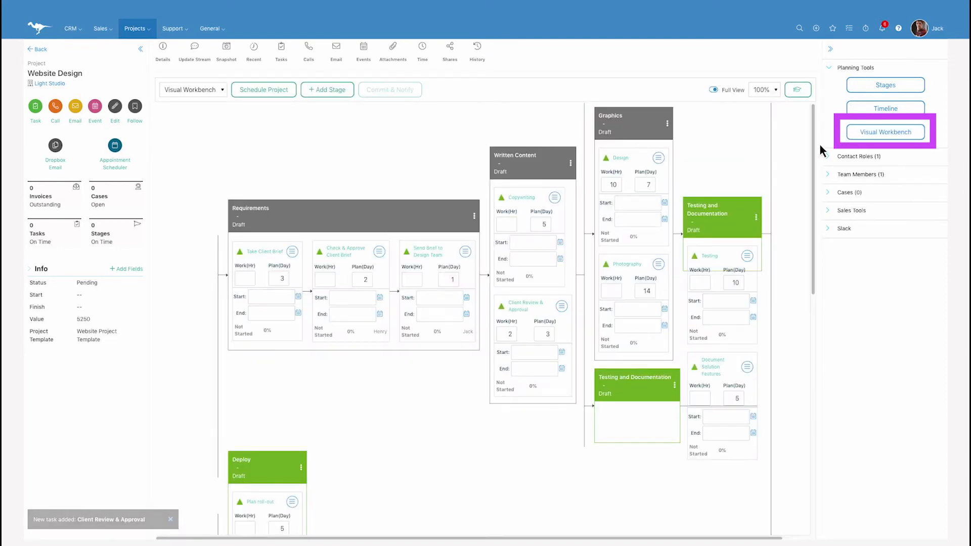
scroll(792, 159, down, 4)
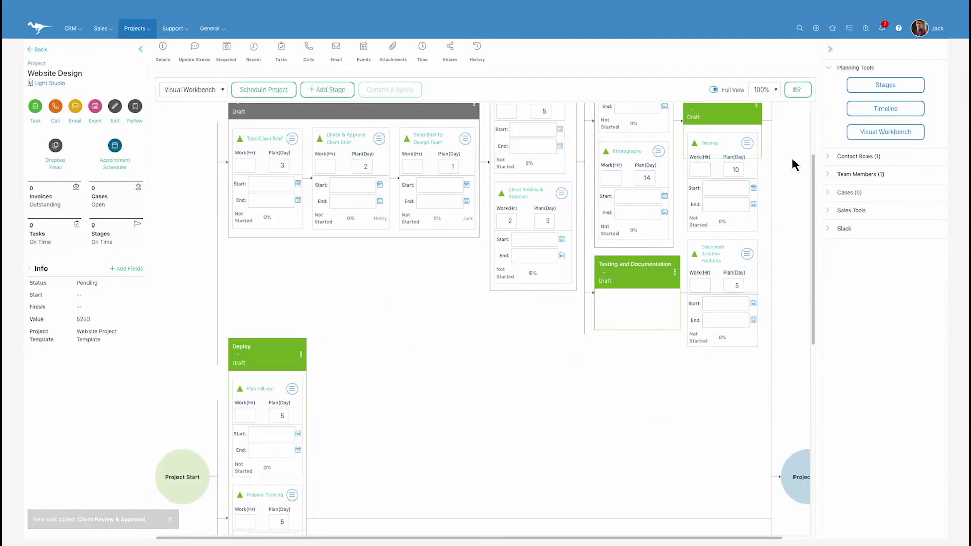
scroll(792, 157, down, 1)
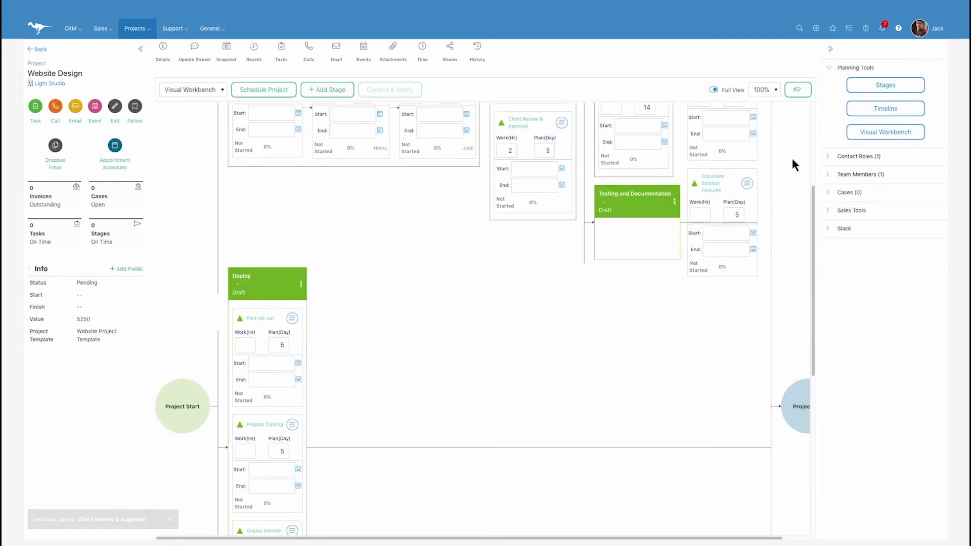
click(284, 87)
click(432, 93)
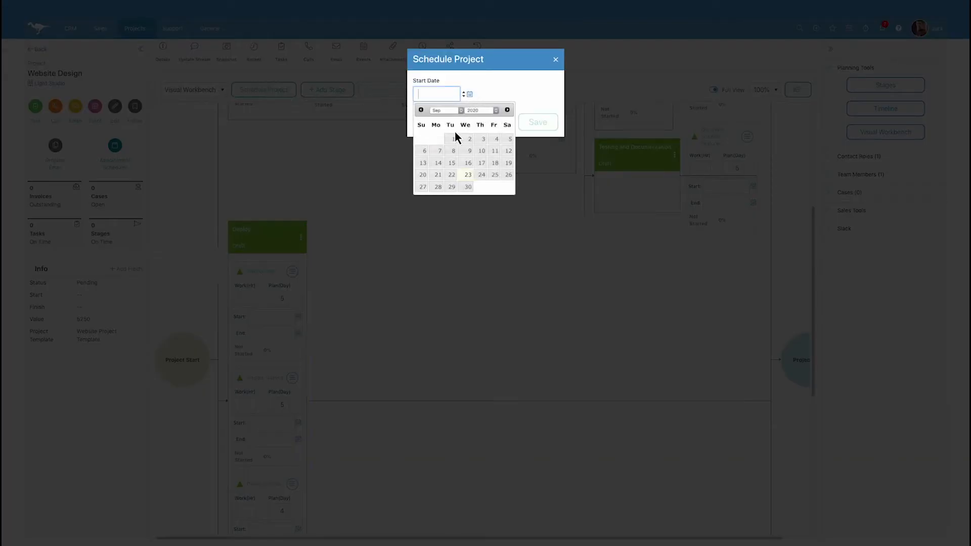
click(437, 186)
click(536, 121)
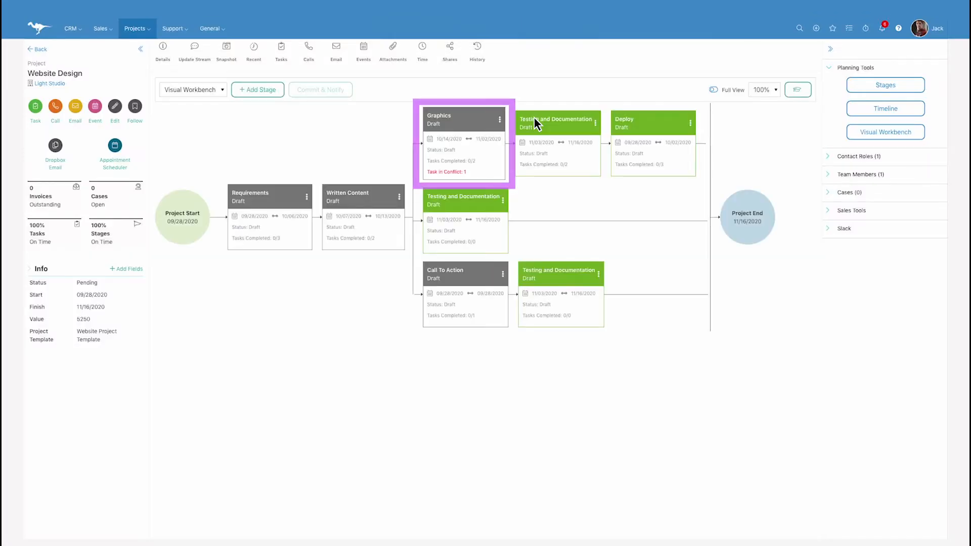
Step: Set the Graphics stage's Photography task to start 10/06/2020 and end 10/22/2020 in Full View, and open the project timeline
click(716, 91)
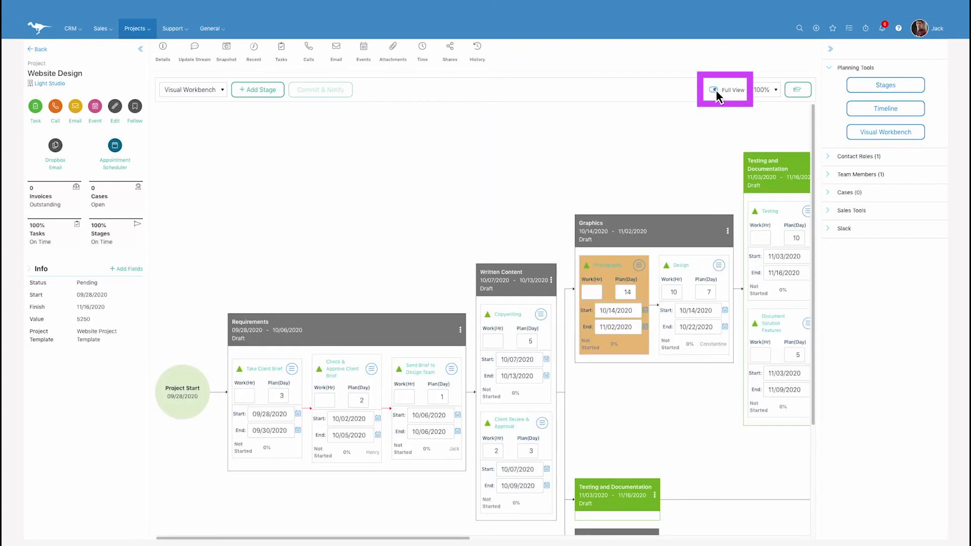
click(644, 309)
click(633, 353)
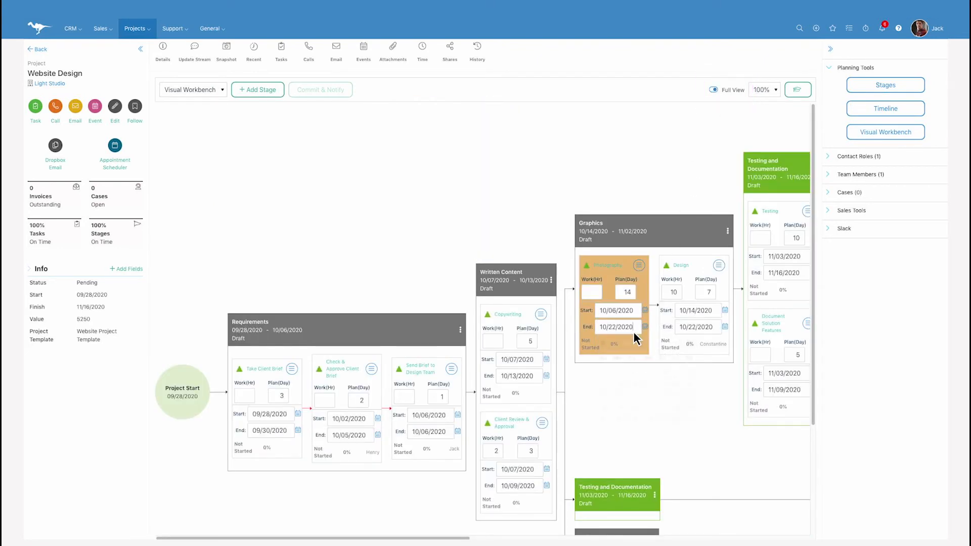
click(633, 328)
click(633, 399)
click(865, 109)
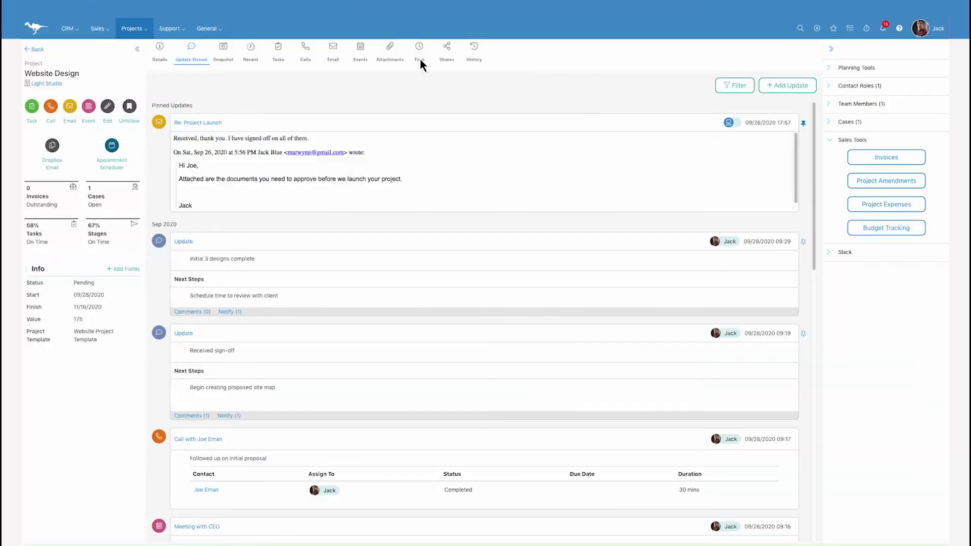
Step: View all time entries logged on the Website Design project
click(419, 60)
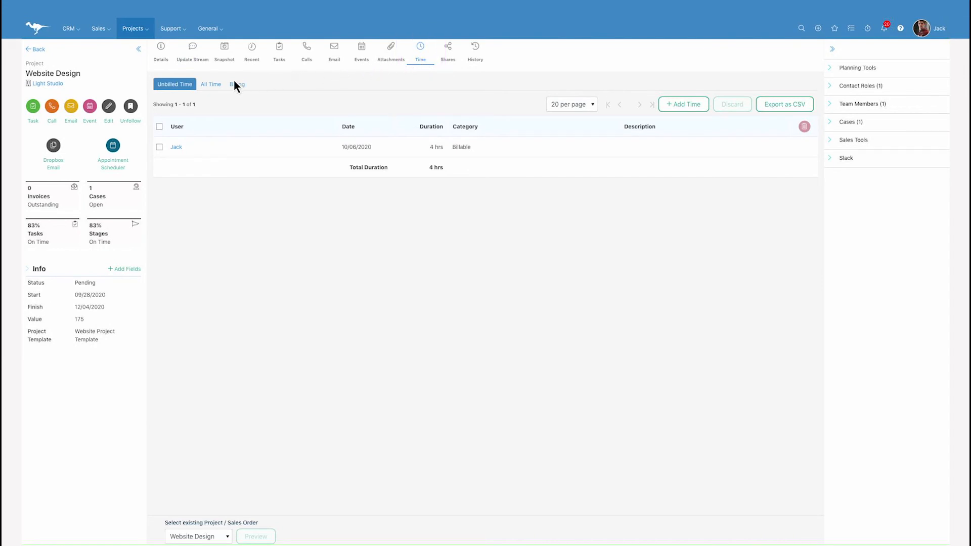
click(216, 84)
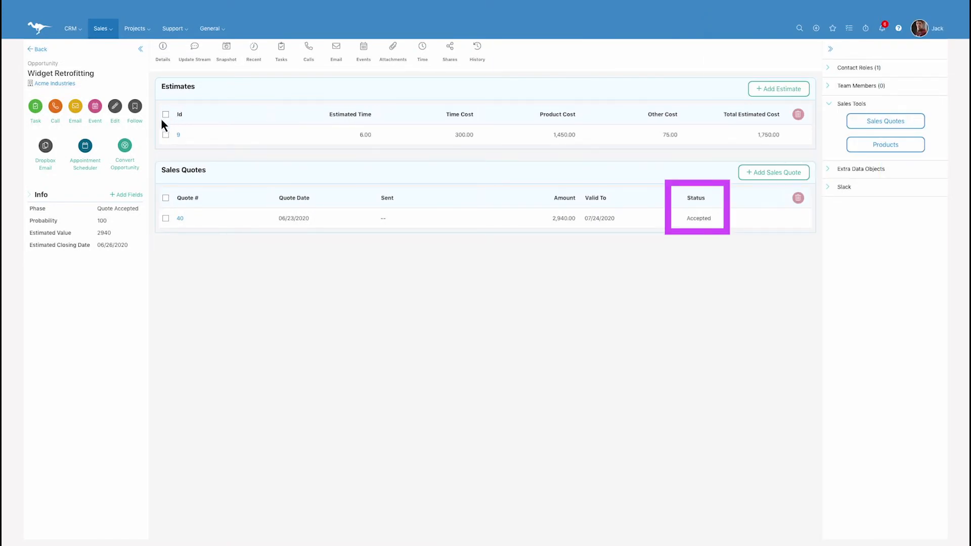
Step: Convert the Widget Retrofitting opportunity to a project, keeping its name
click(124, 145)
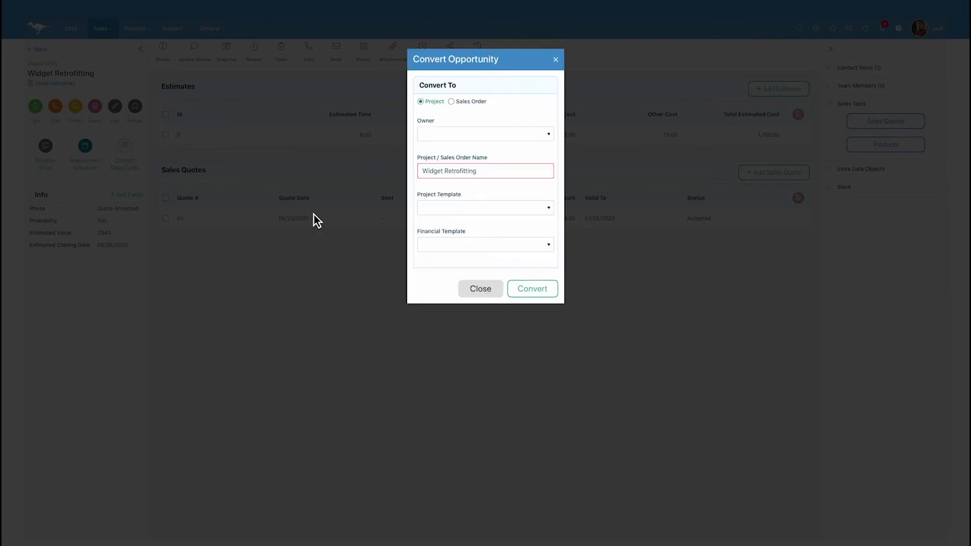
click(524, 292)
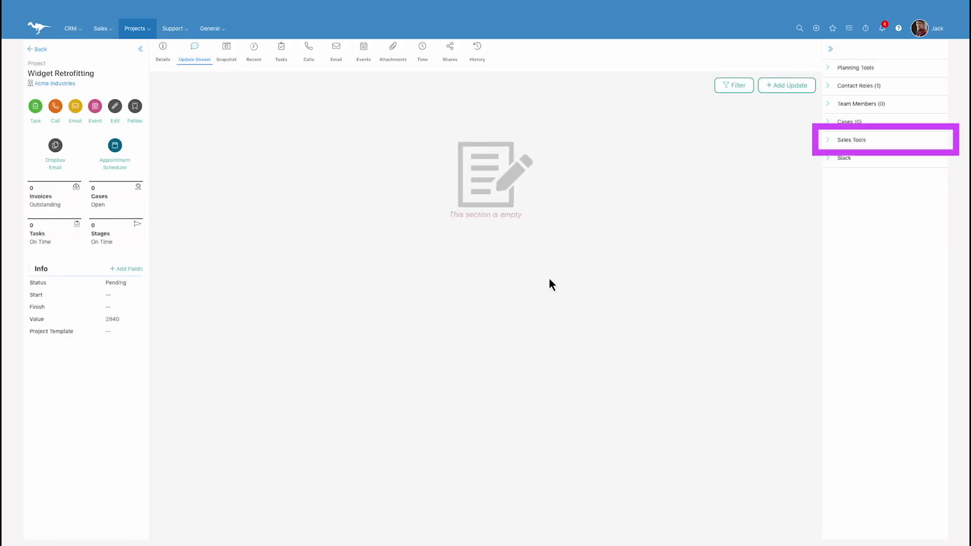
Step: Start an invoice for the Widget Retrofitting project and select its Red Widget, Green Widget and Billable Hour products
click(826, 139)
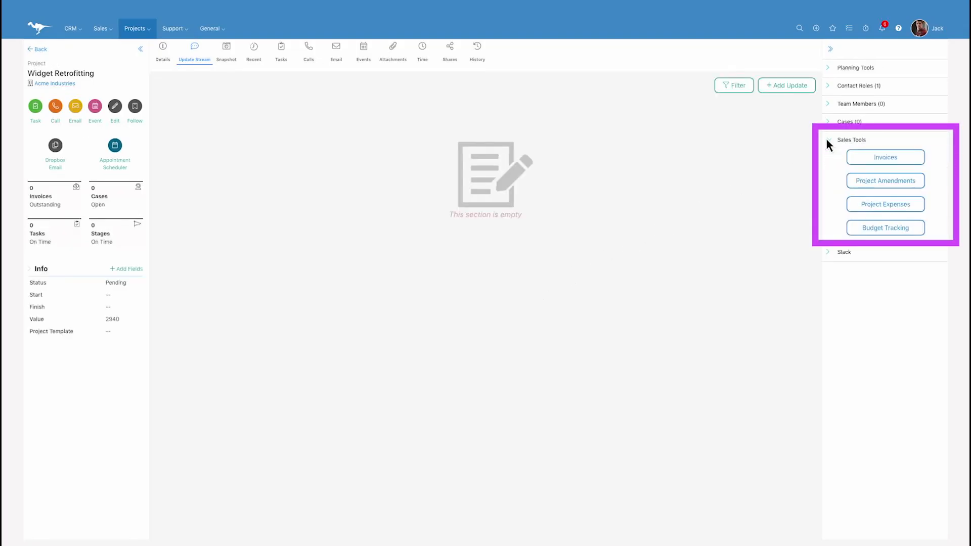
click(853, 158)
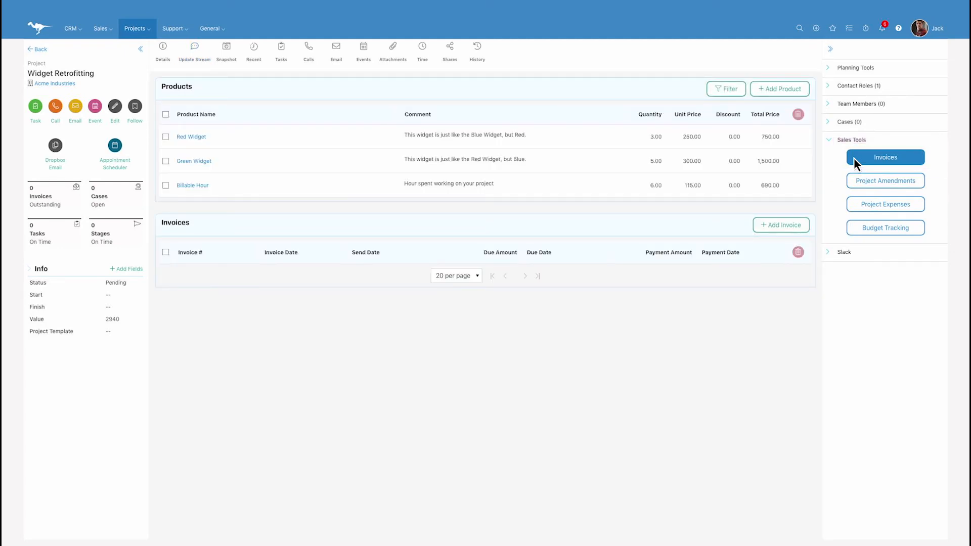
click(799, 224)
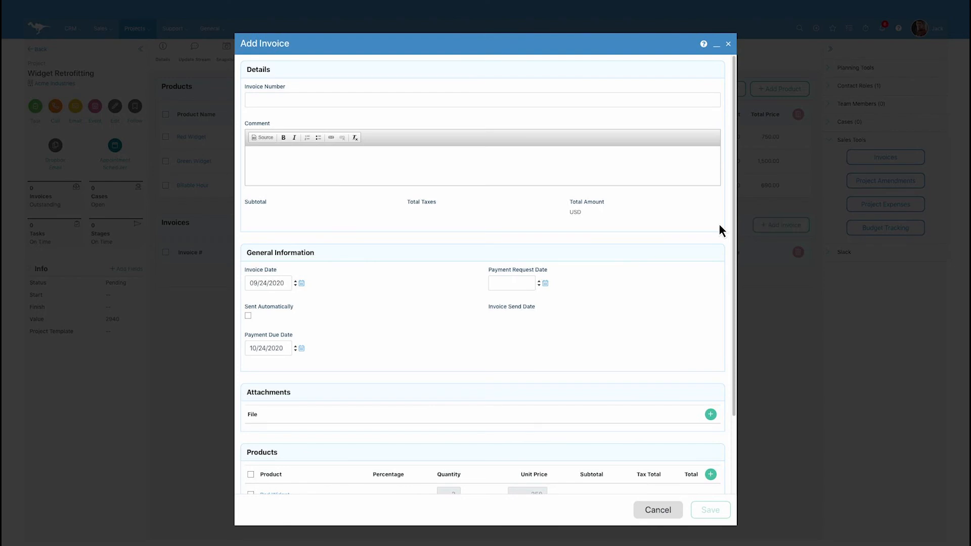
scroll(719, 224, down, 2)
click(251, 401)
click(251, 422)
click(251, 443)
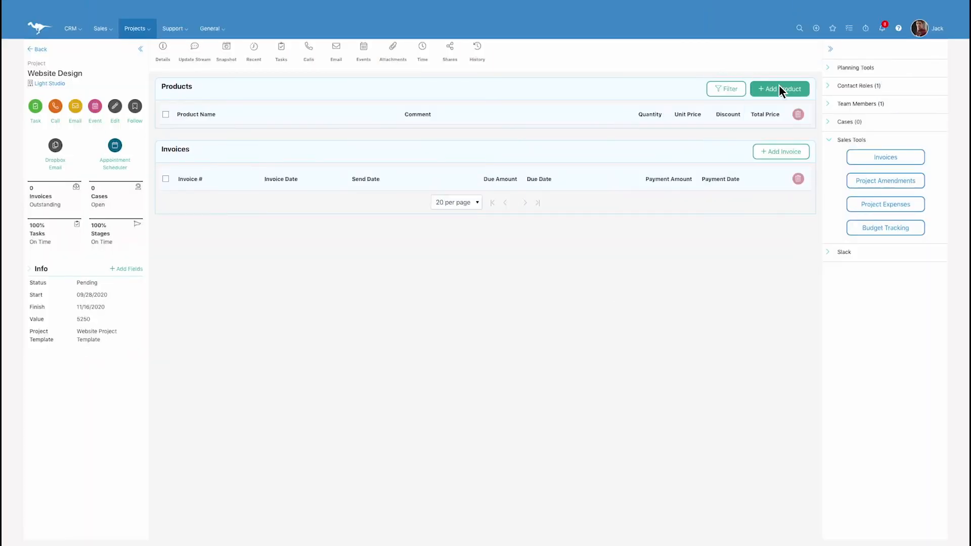
Step: Add the Monthly Maintenance product to the Website Design project with a quantity schedule repeating every 30 days
click(778, 89)
click(457, 101)
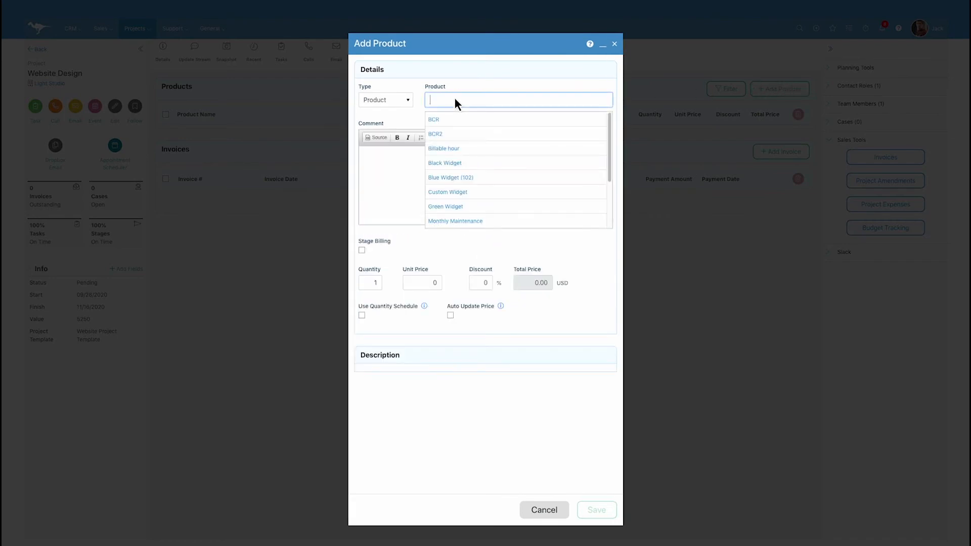
click(454, 221)
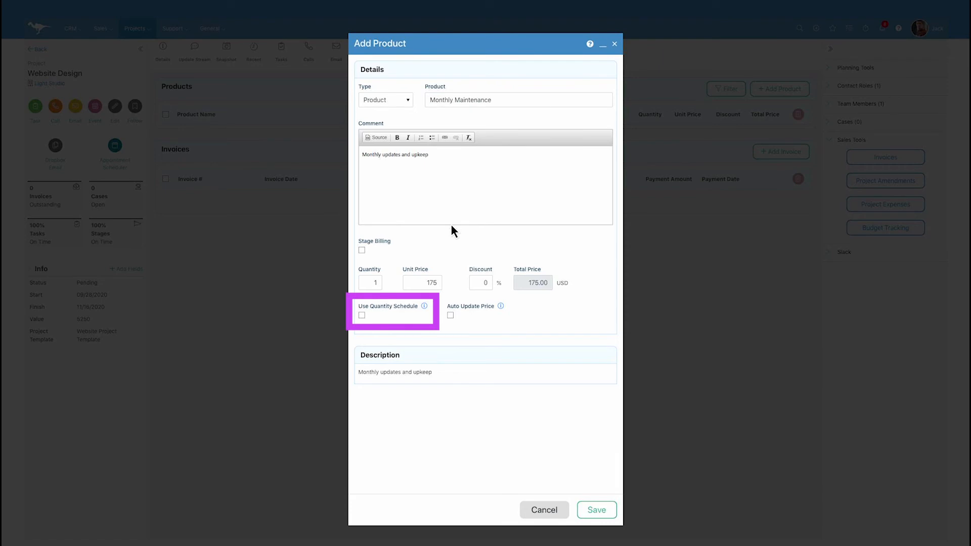
click(361, 315)
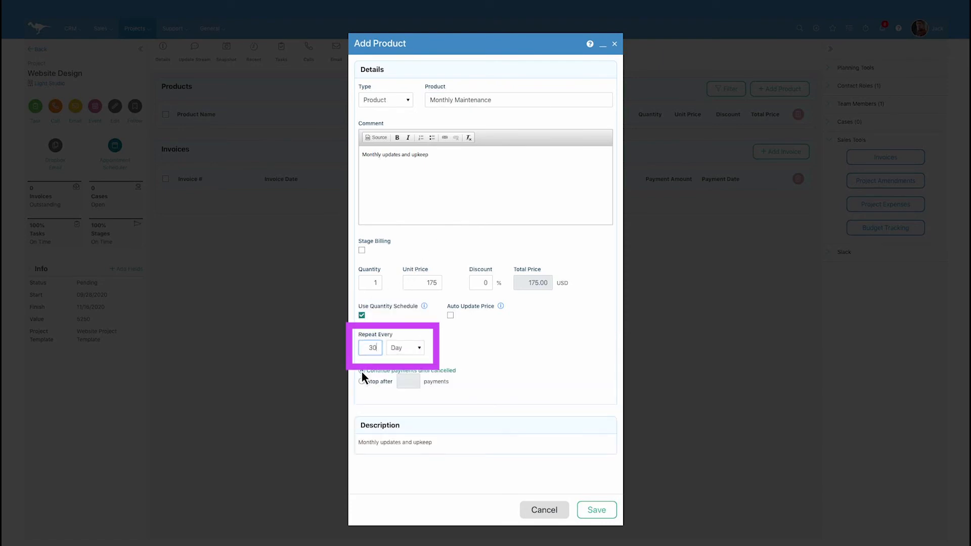
click(596, 510)
Step: Create an invoice for the Monthly Maintenance product on the Website Design project, set to be sent automatically
click(782, 176)
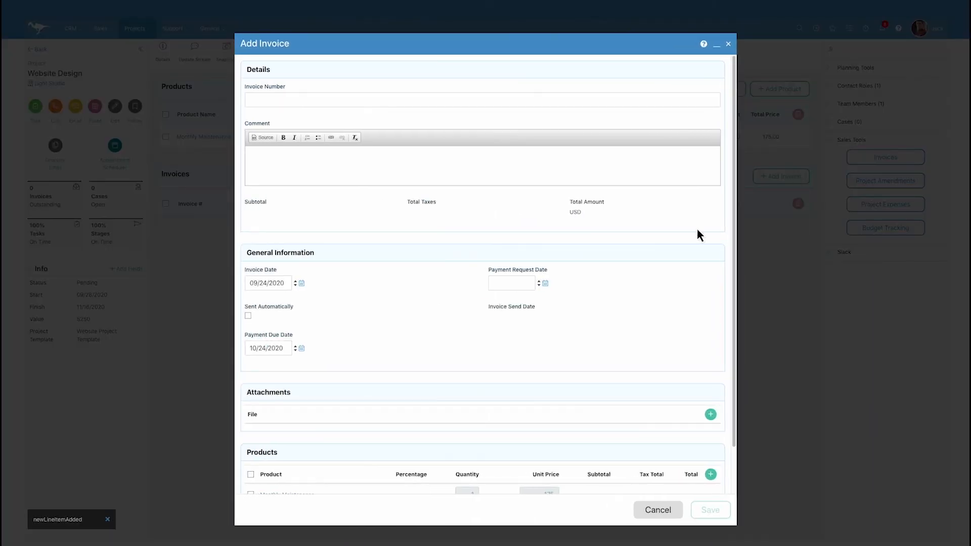
scroll(696, 226, down, 1)
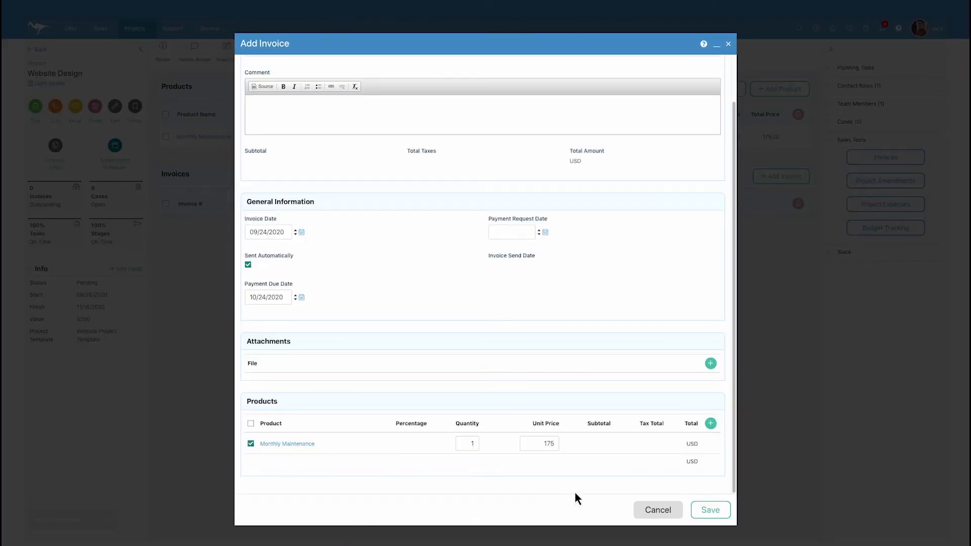
click(707, 511)
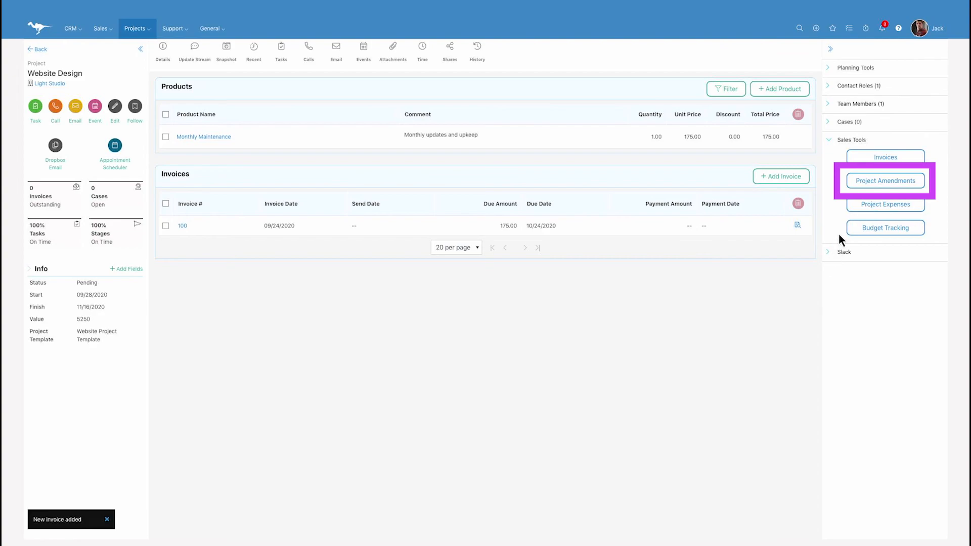
Step: Create a project amendment for Website Design that includes one Custom Widget product
click(856, 180)
click(800, 147)
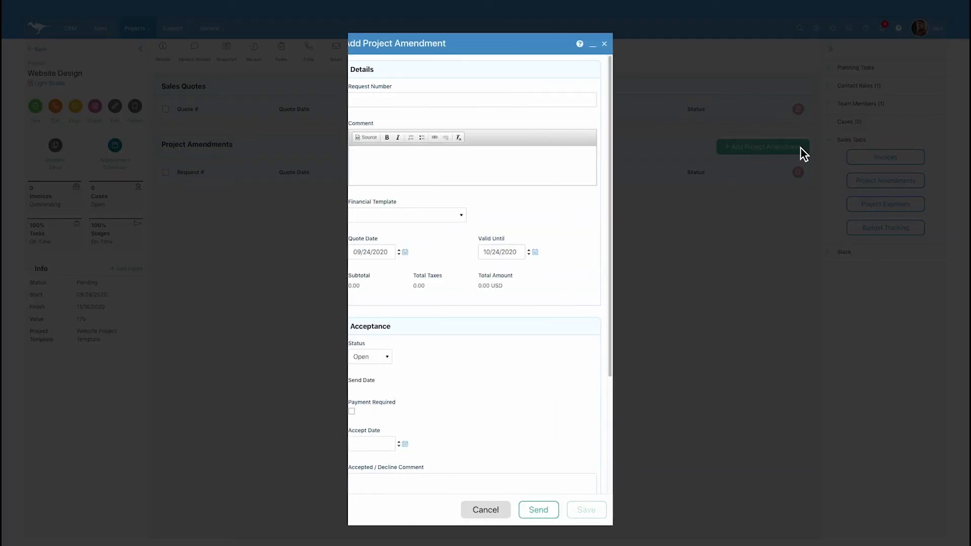
scroll(724, 345, down, 3)
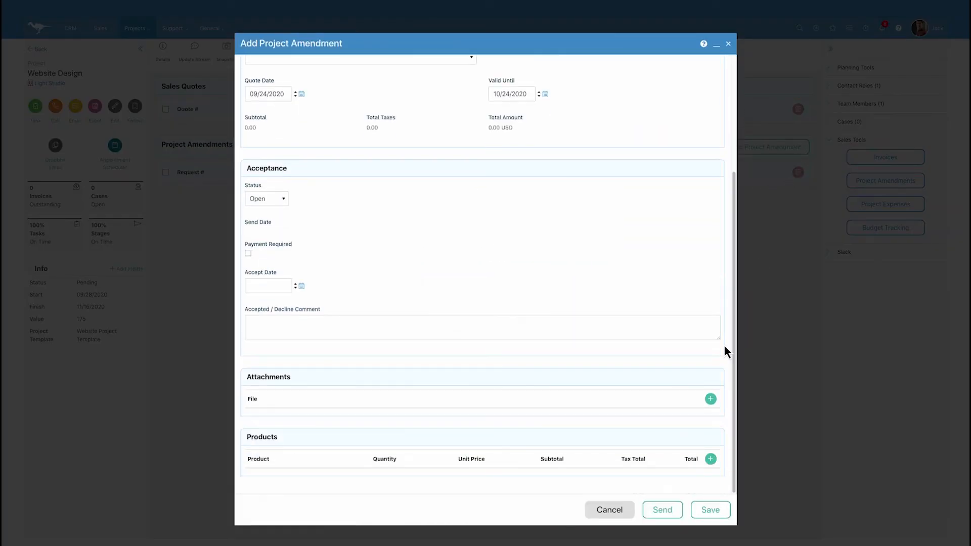
click(708, 459)
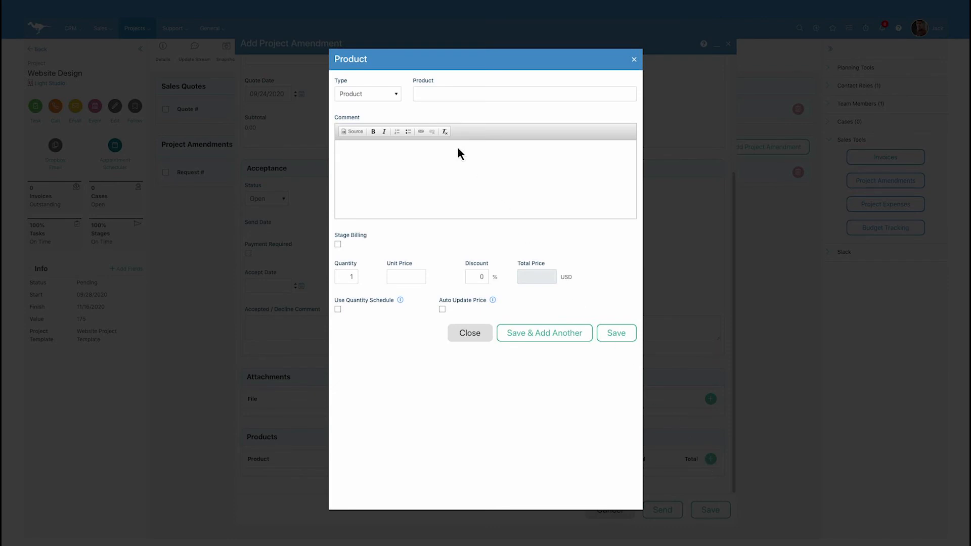
click(441, 95)
click(424, 188)
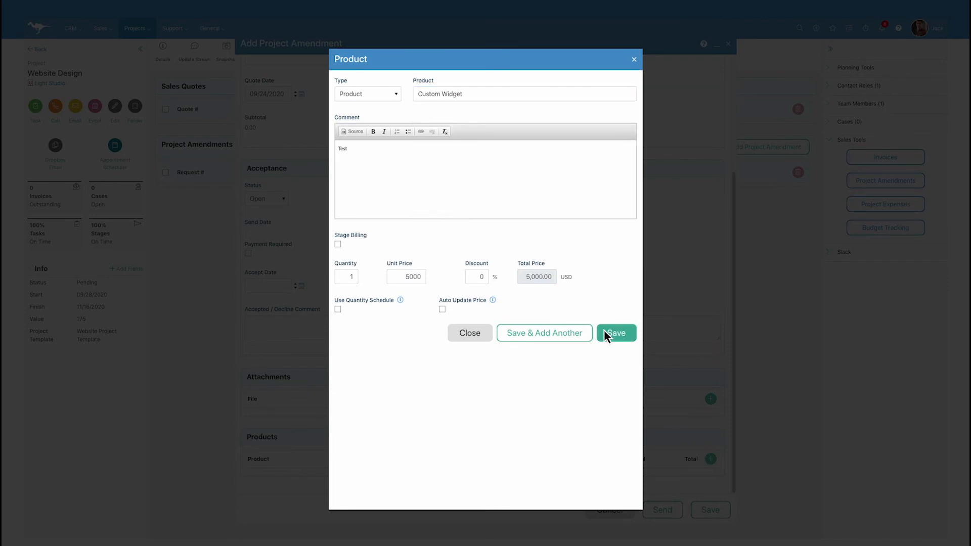
click(604, 333)
click(700, 510)
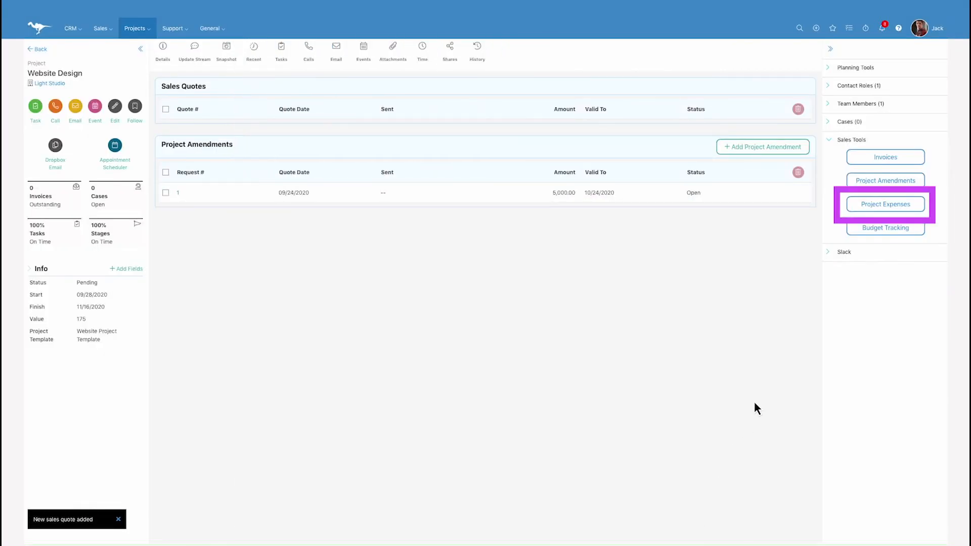
Step: Review the Website Design project's expenses and open its budget tracking
click(851, 205)
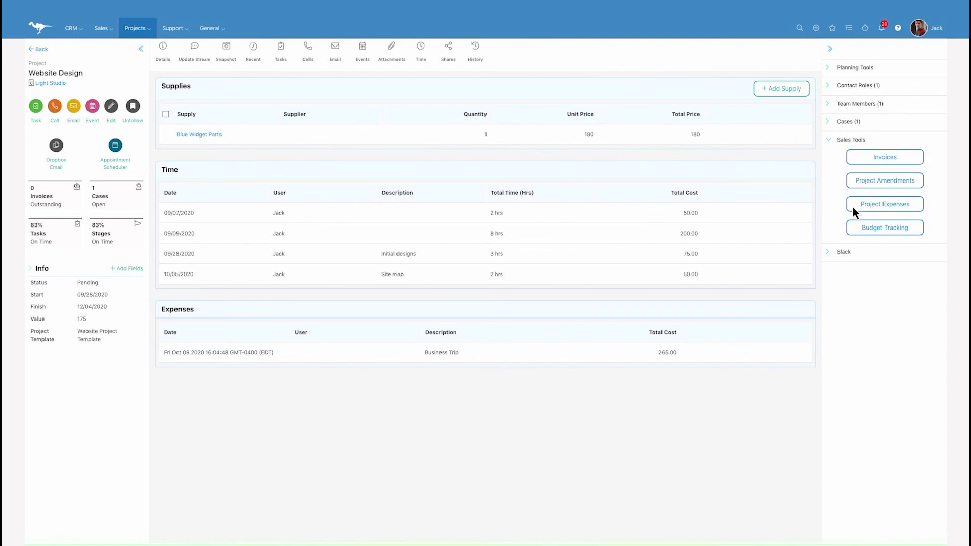
click(853, 226)
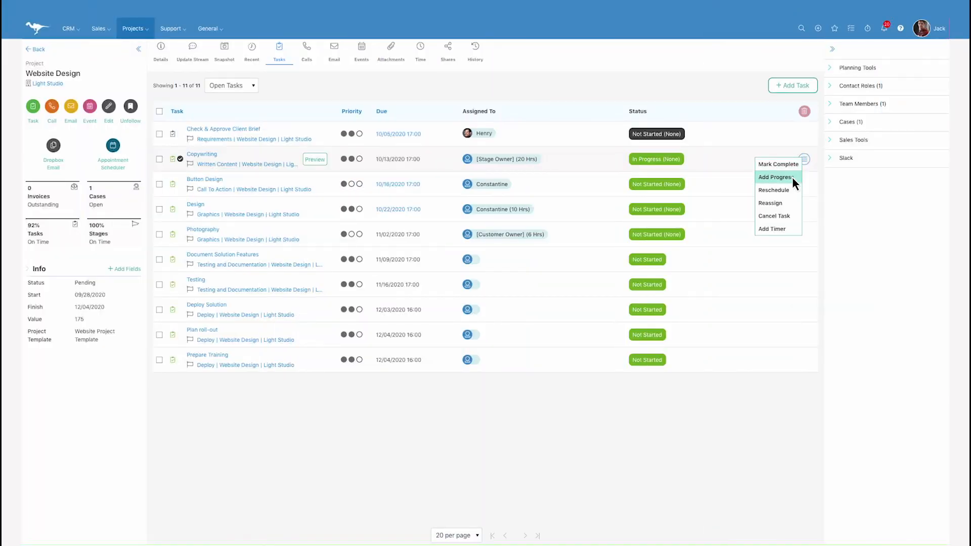
Step: Open the progress entry form for the Copywriting task of the Website Design project
click(793, 178)
click(379, 296)
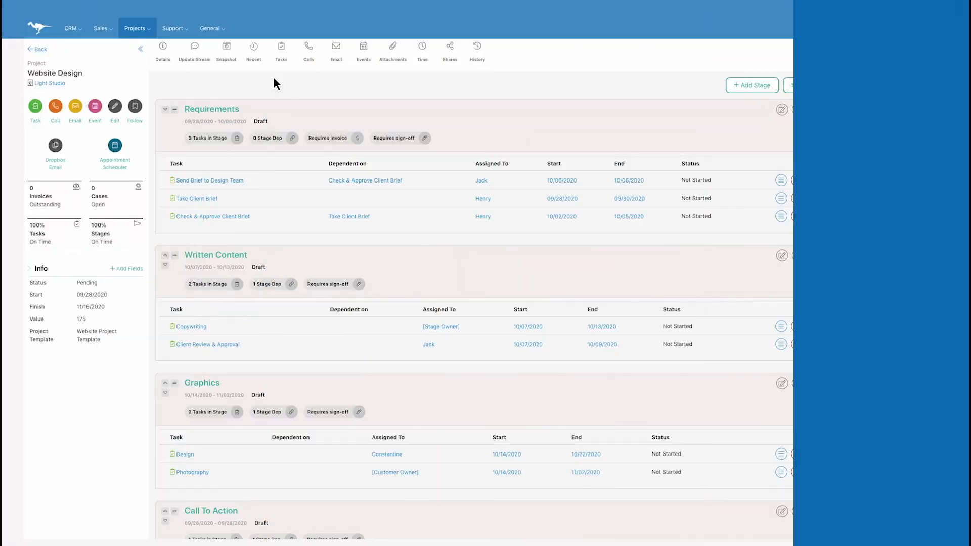
Step: View the time utilization of the signed-in individual user in Resource Management
click(137, 33)
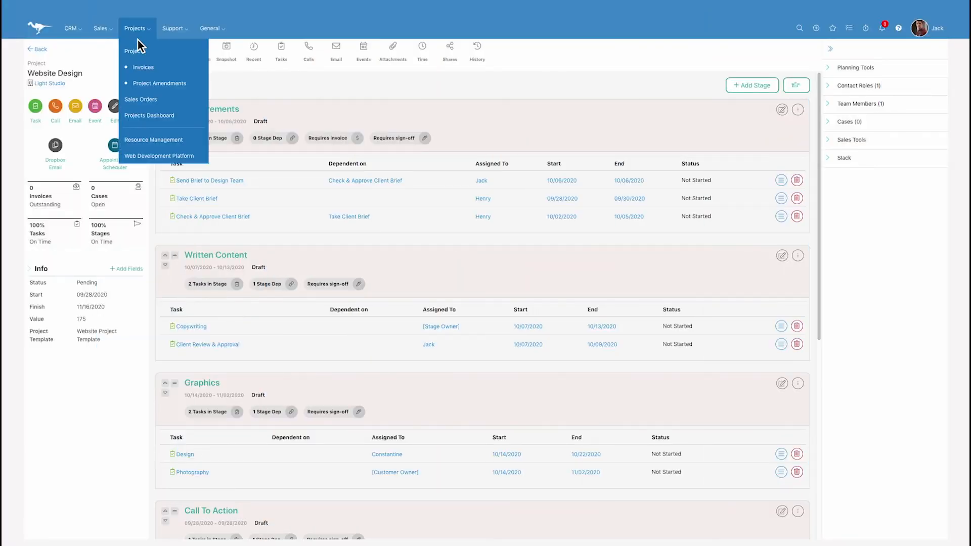
click(138, 140)
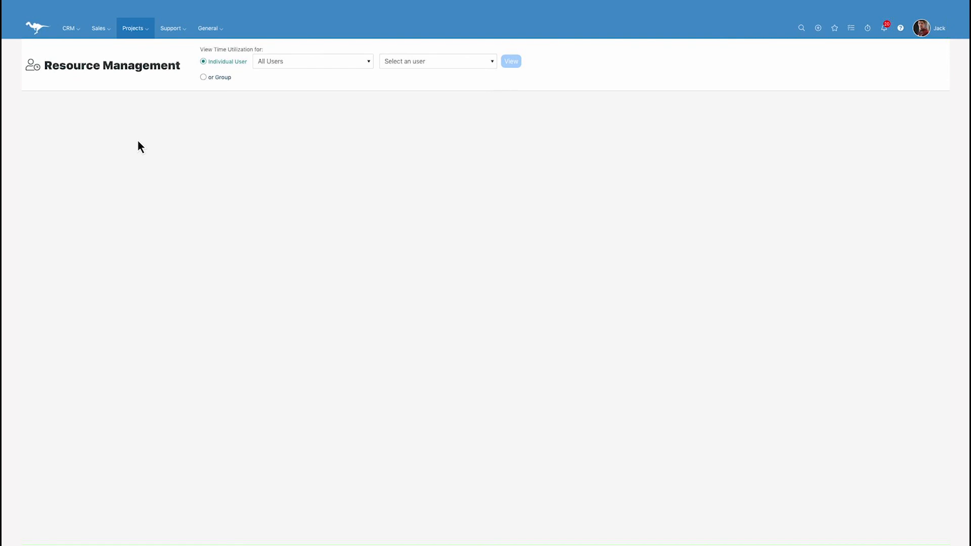
click(492, 61)
click(480, 72)
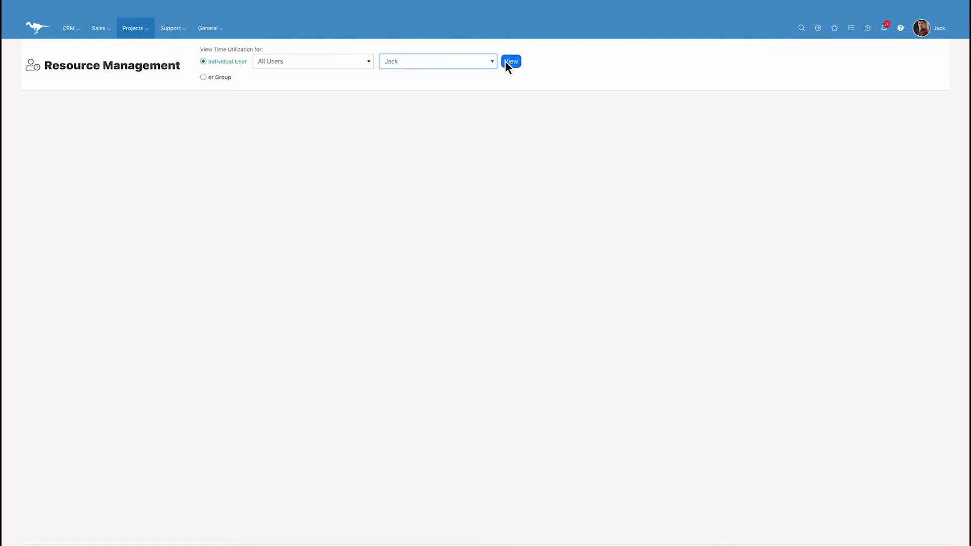
click(505, 62)
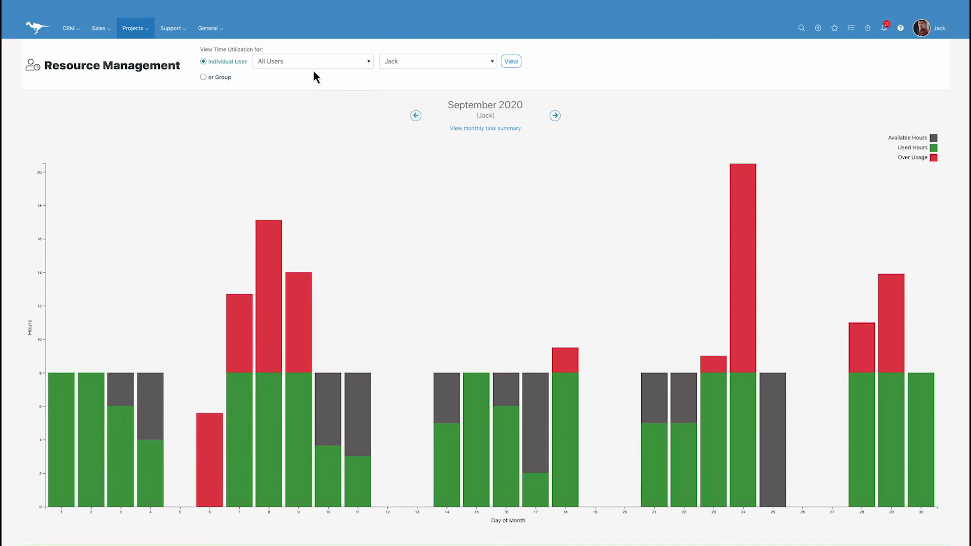
Step: View the time utilization of the System Administrators group
click(204, 77)
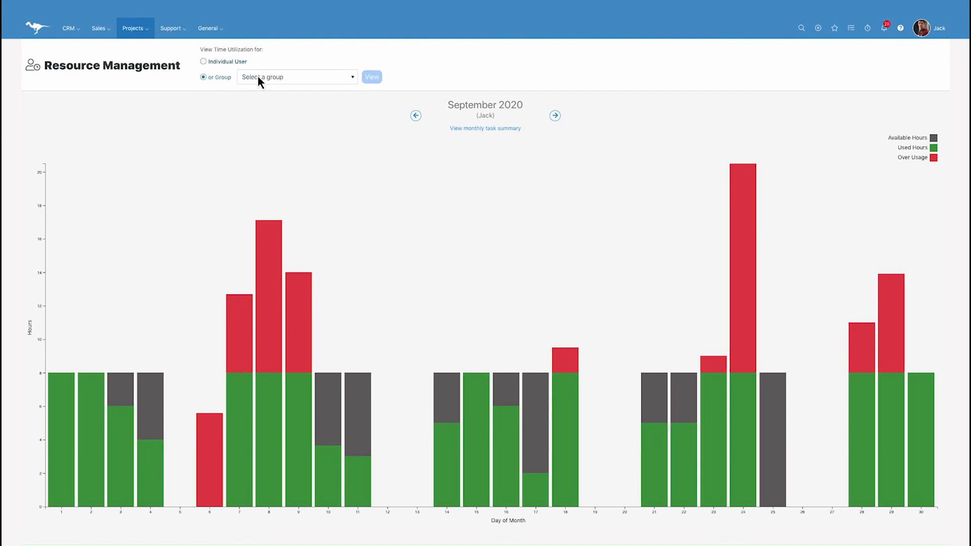
click(352, 78)
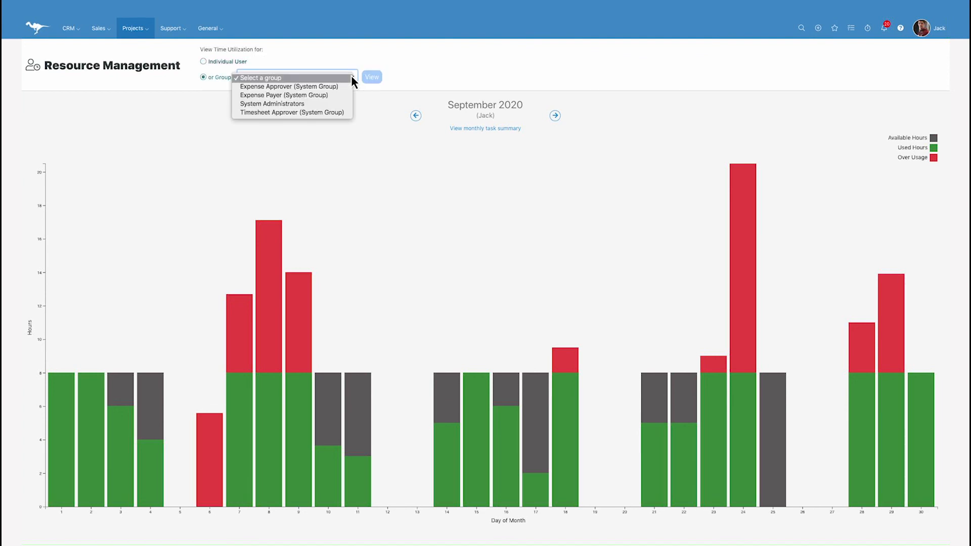
click(344, 104)
click(370, 77)
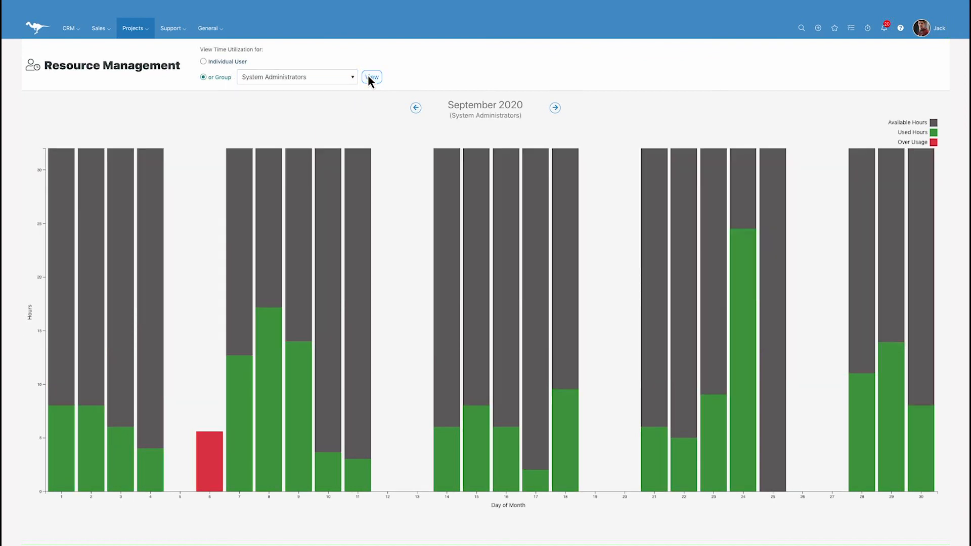